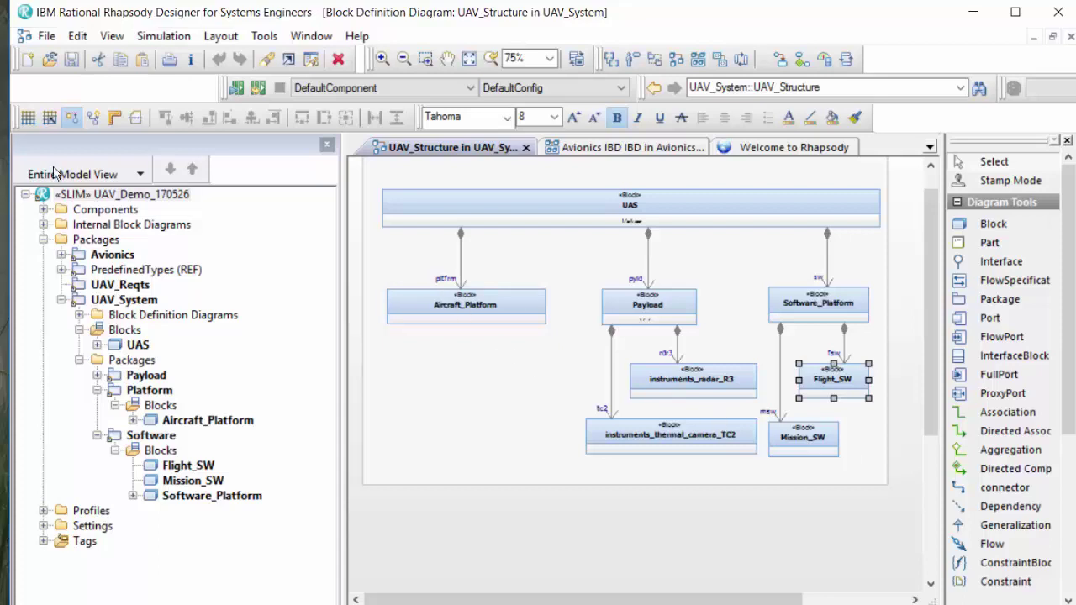
Step: Open the Syndeia Dashboard for the UAV_Demo_170526 model root
right_click(88, 195)
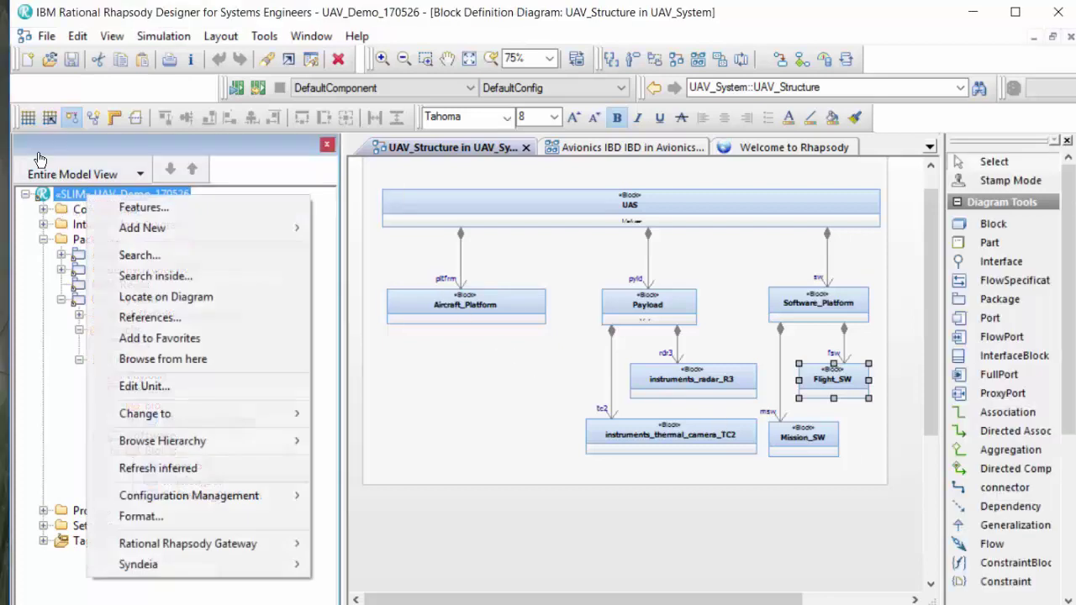
mouse_move(278, 564)
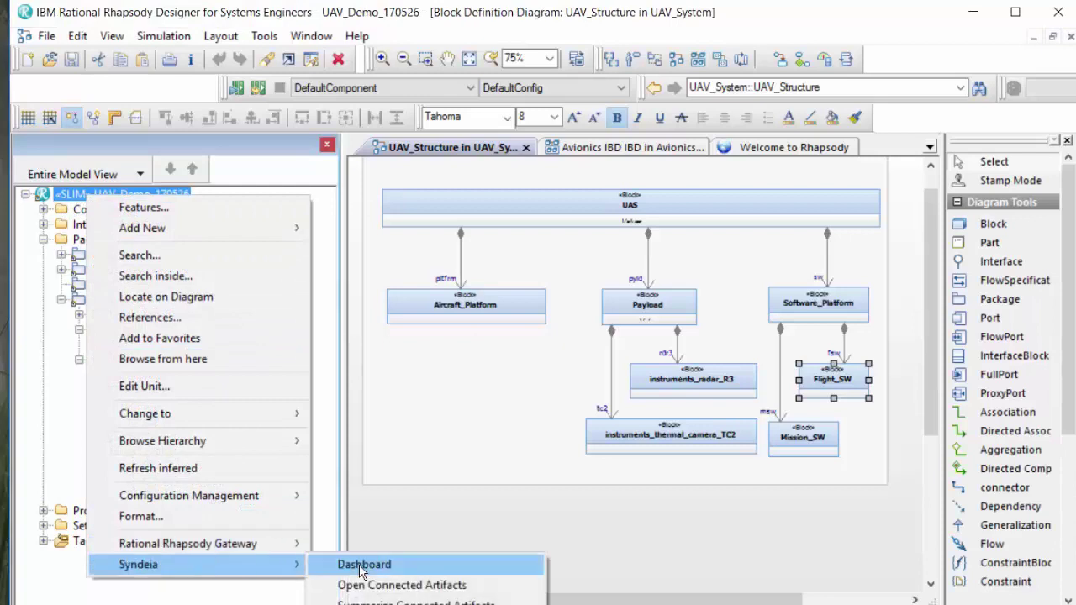
left_click(324, 567)
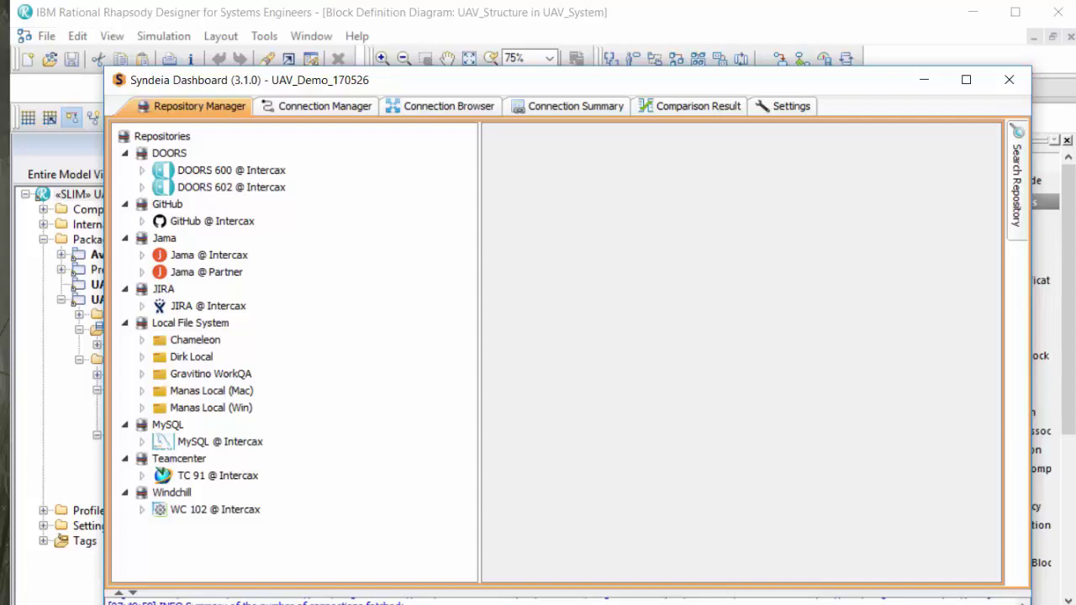
Step: In Connection Manager, drag DOORS 600 module '1926 - FireUAV Specification by the book' onto UAV_Reqts
left_click(330, 110)
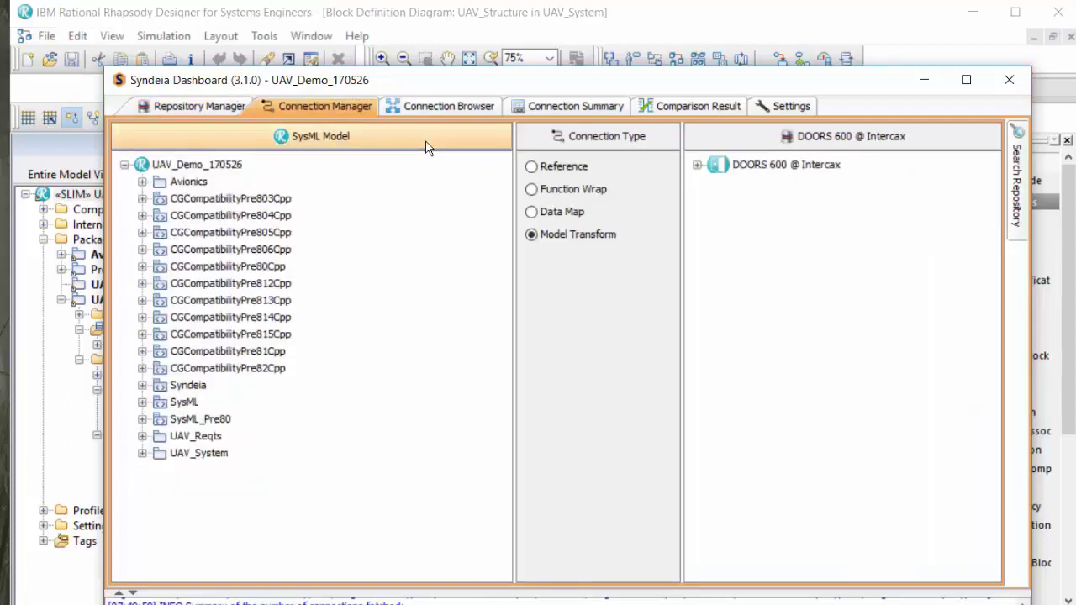
left_click(697, 165)
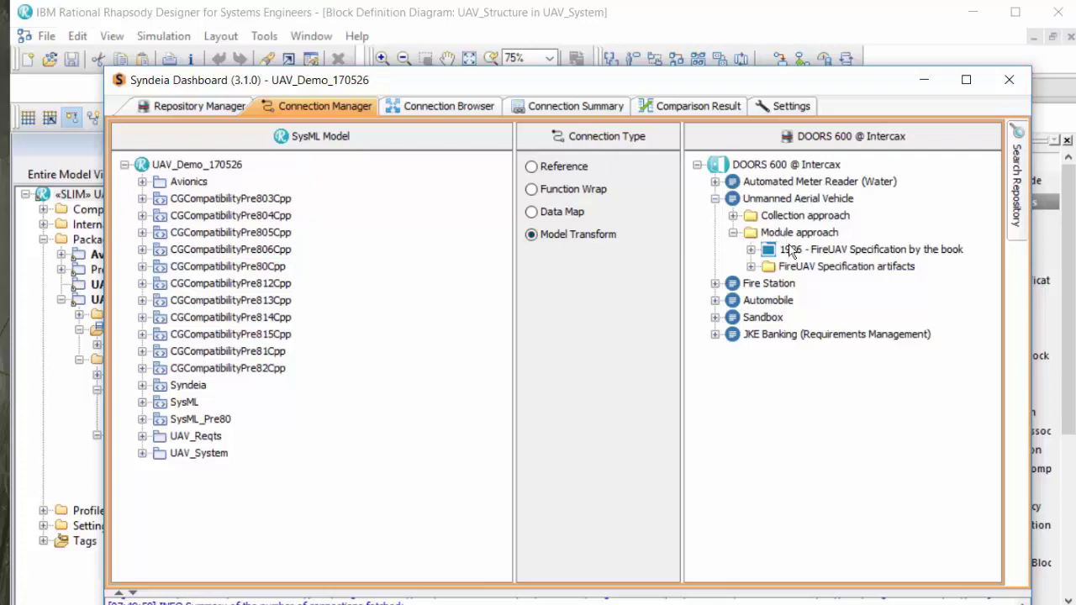
left_click_drag(791, 251, 212, 439)
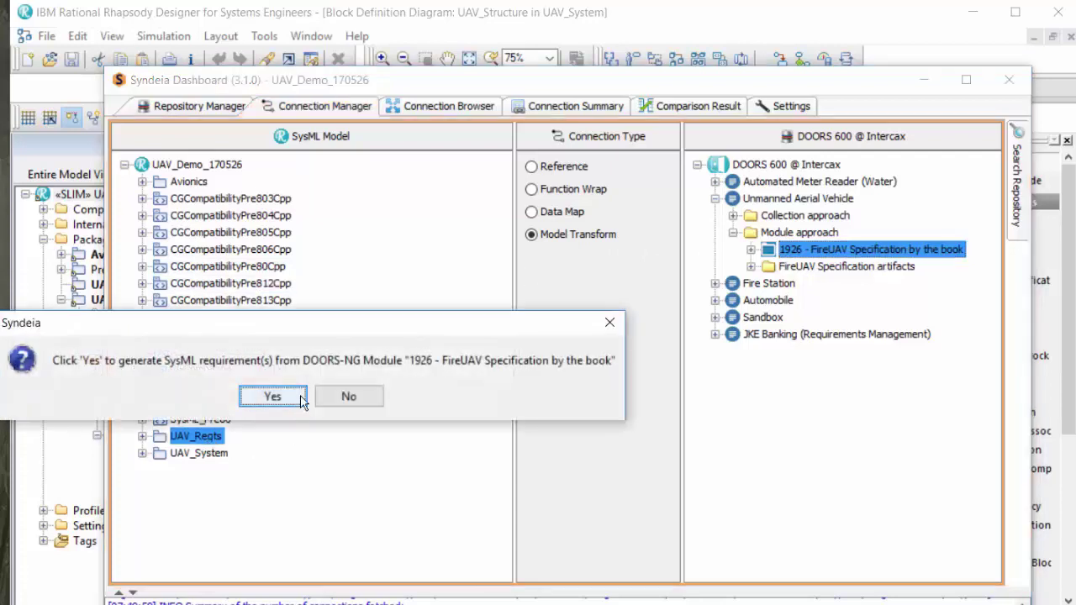
Step: Generate the DOORS requirements and change the UAS_Cost amount from $10k to $120k
left_click(273, 397)
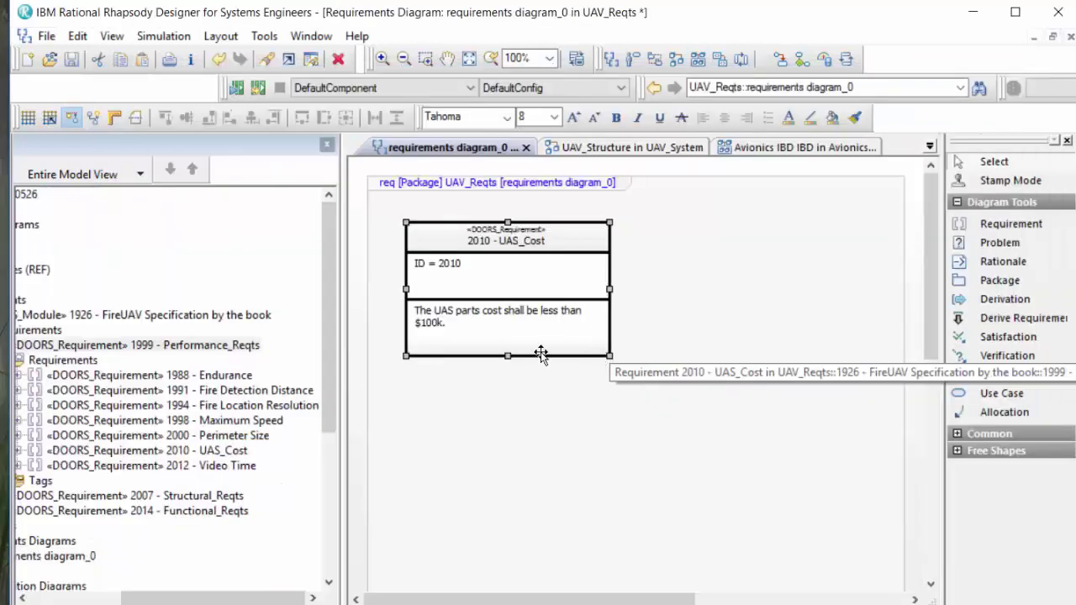
left_click(434, 322)
left_click(430, 322)
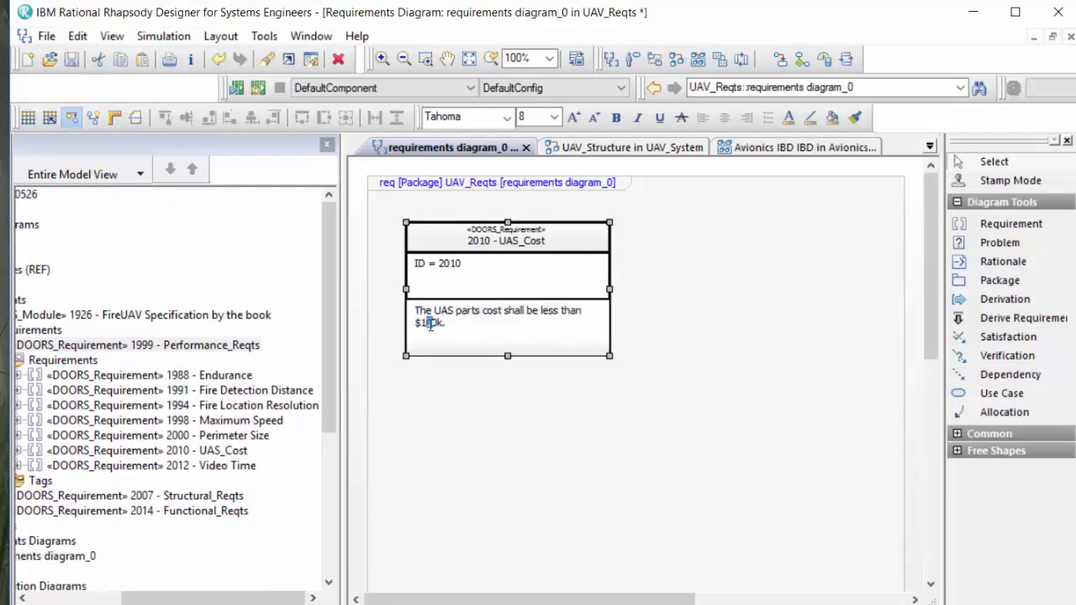
type("2")
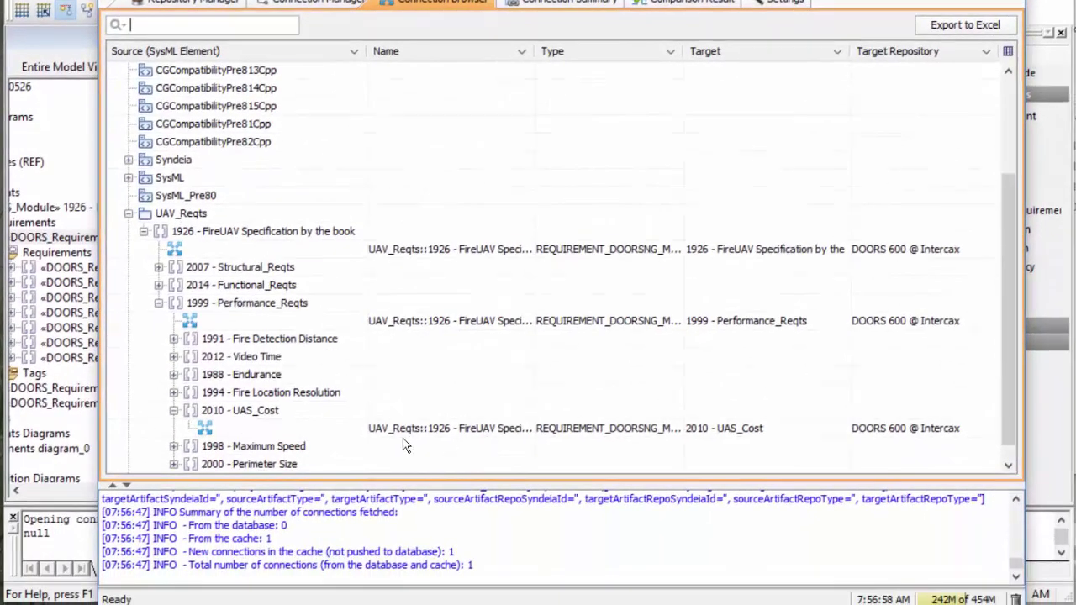
Step: Compare the UAS_Cost requirement with its DOORS target, then return to Connection Manager
right_click(394, 433)
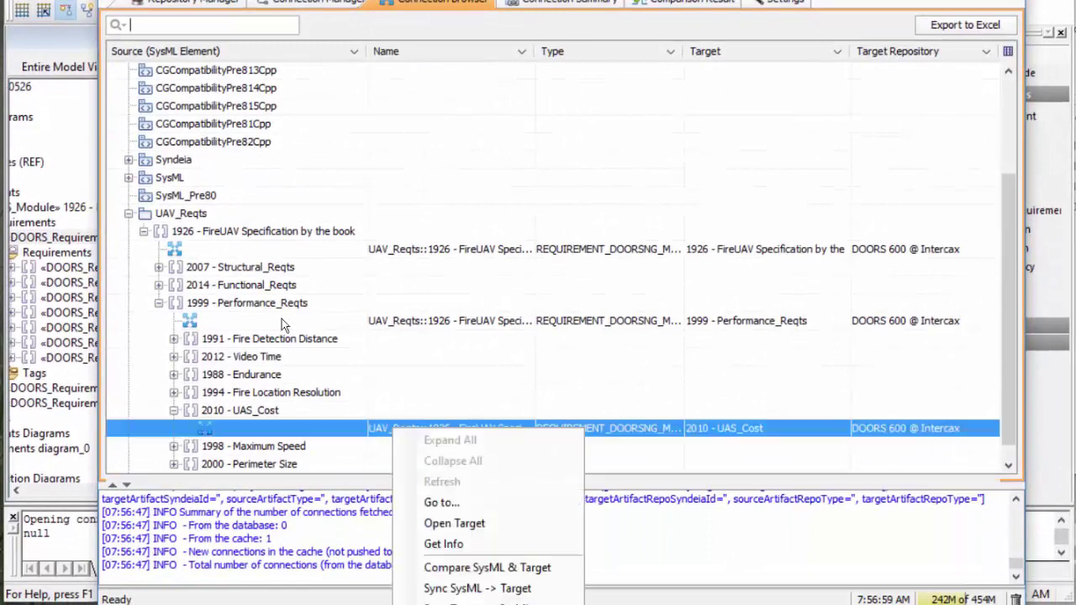
left_click(504, 567)
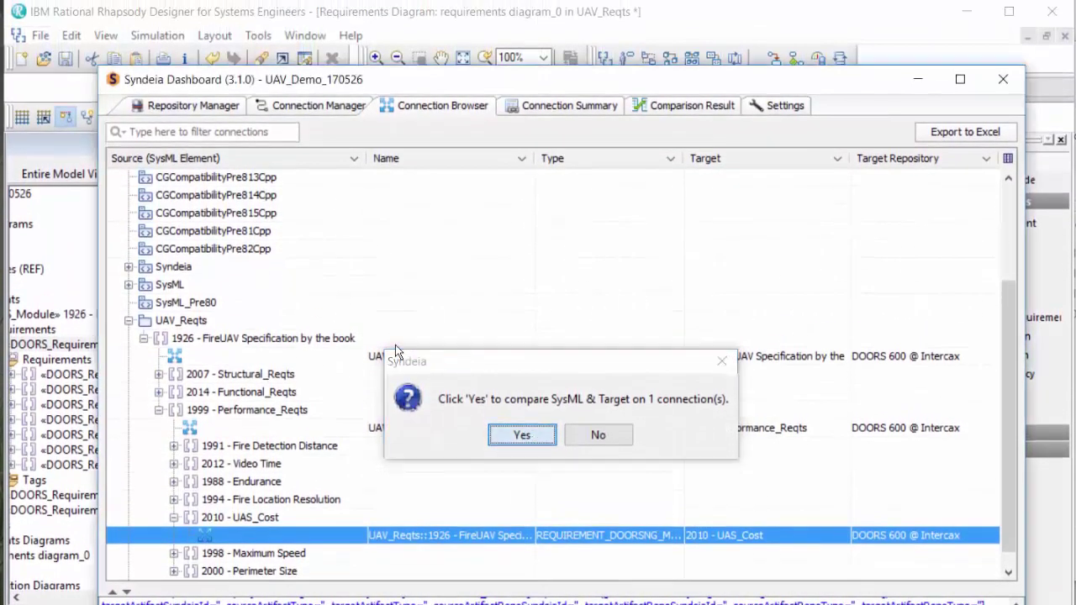
left_click(538, 409)
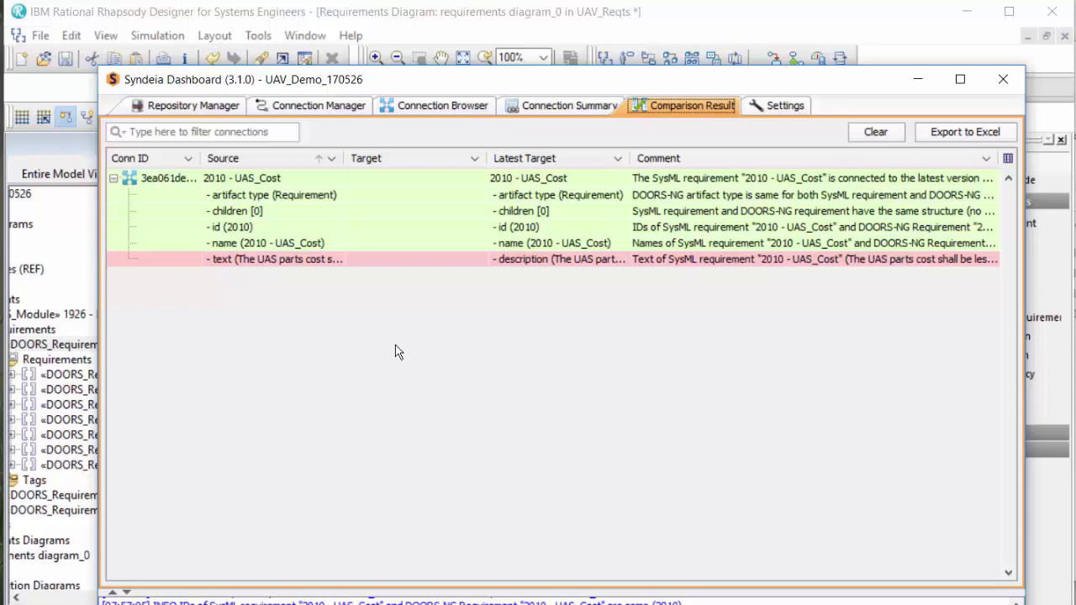
left_click(326, 107)
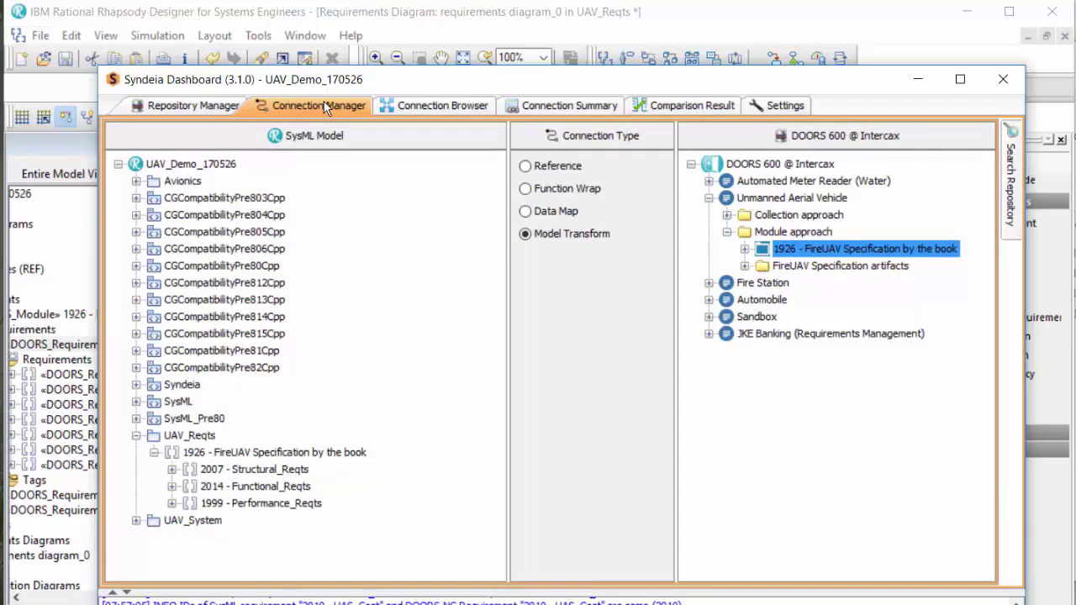
Step: Target WC 102 @ Intercax and expand Unmanned Aerial Vehicle Hardware Components to Aircraft_Platform versions
left_click(683, 135)
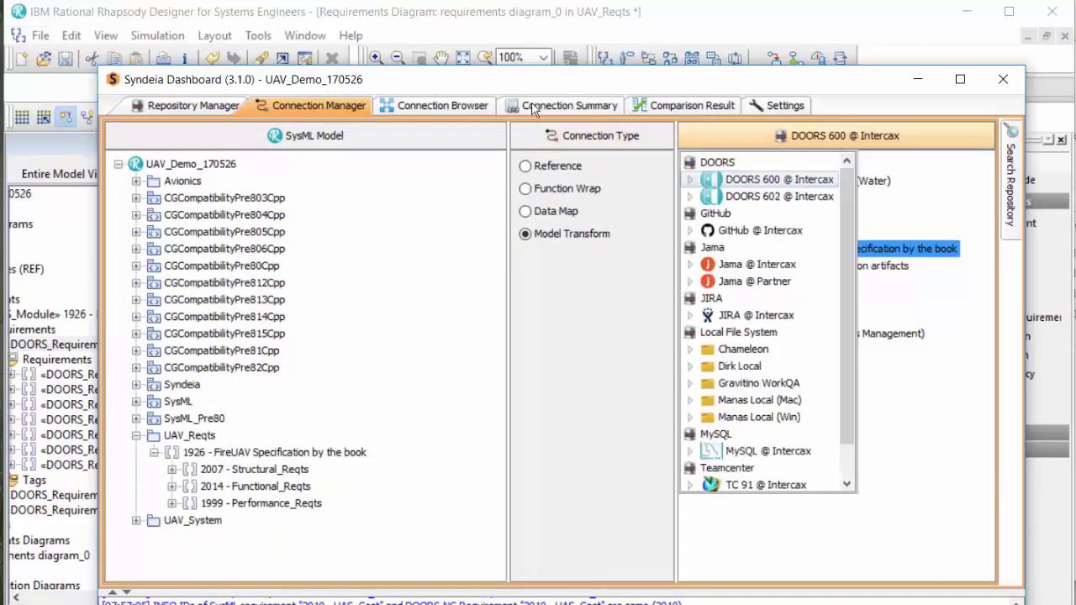
scroll(827, 475, "down", 1)
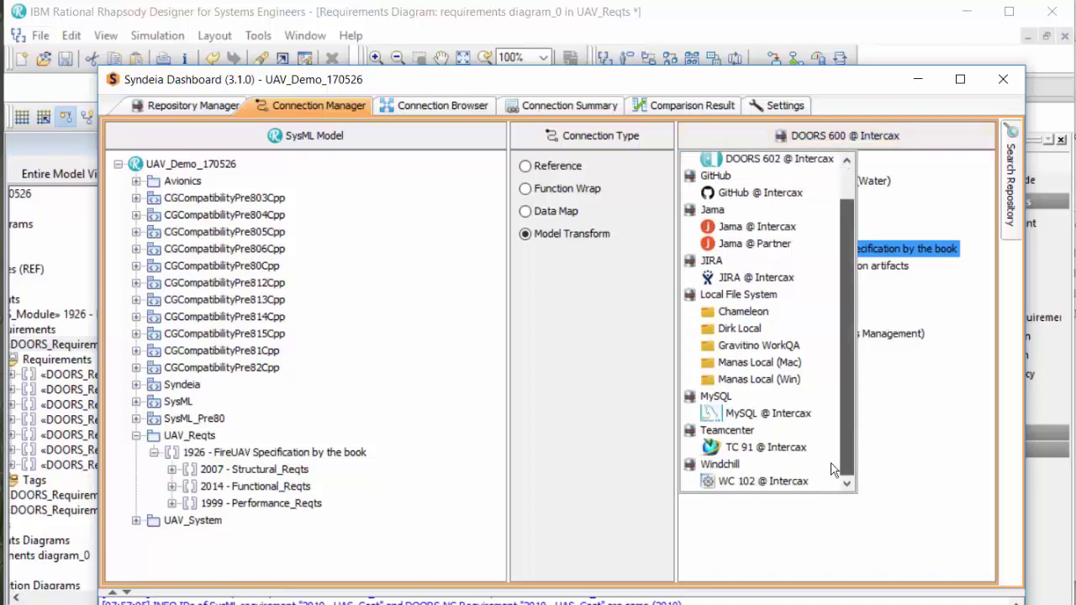
left_click(775, 480)
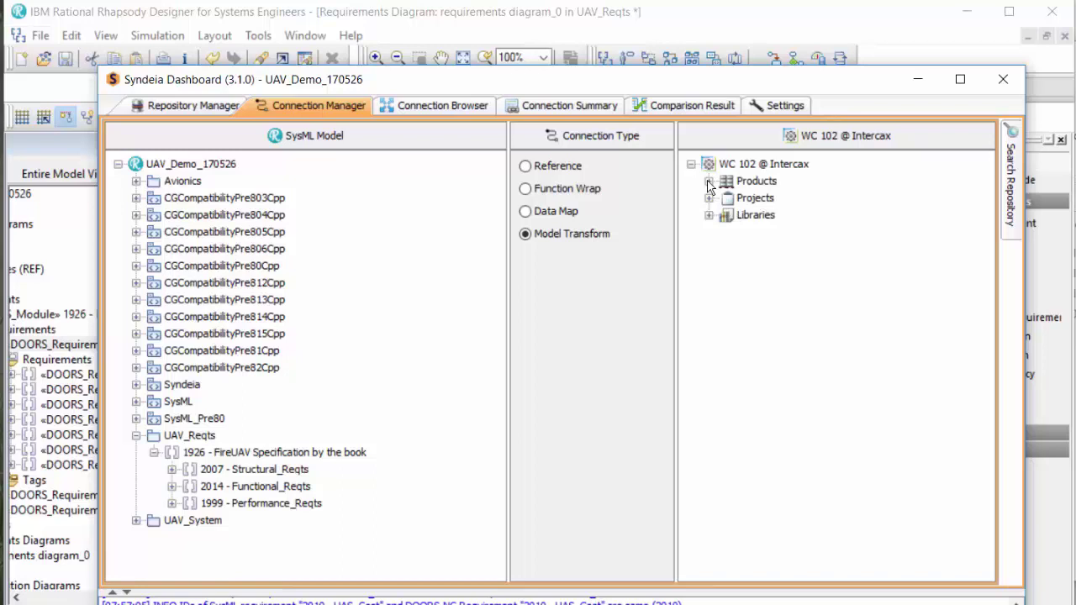
left_click(709, 182)
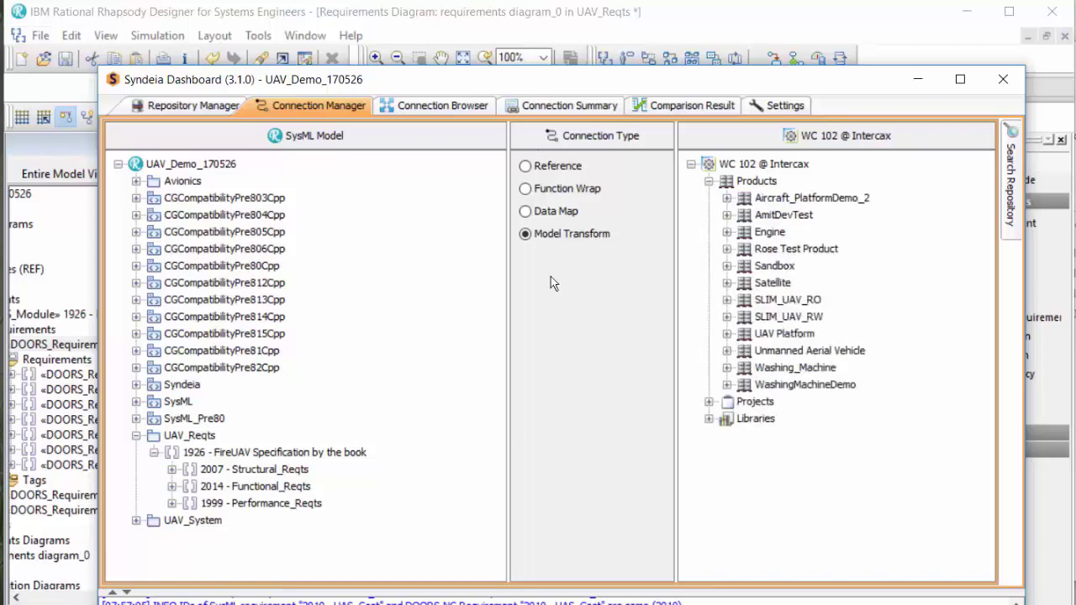
left_click(728, 350)
left_click(744, 384)
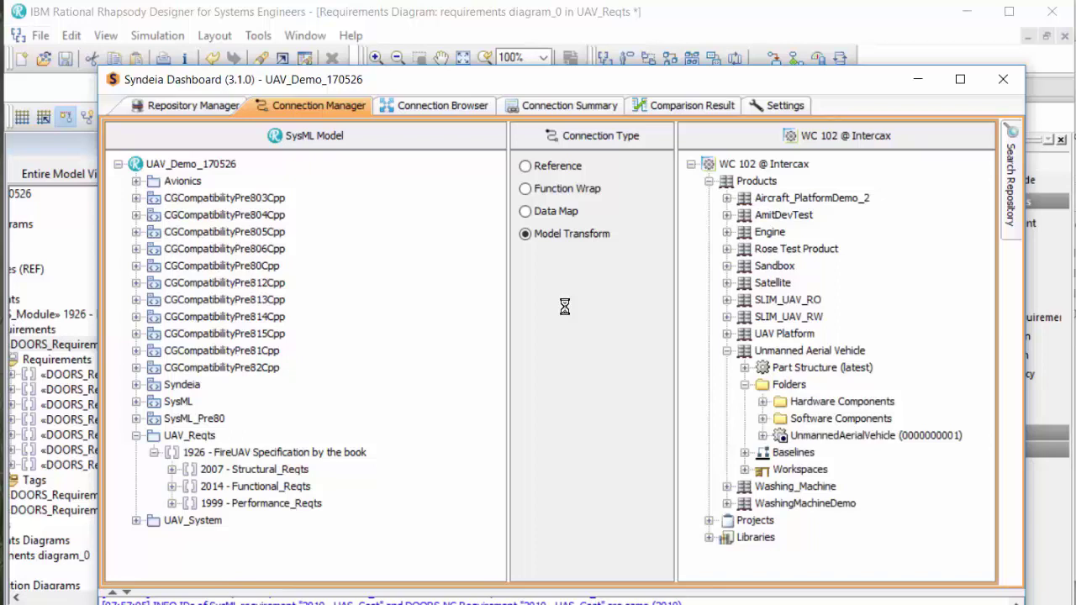
left_click(766, 401)
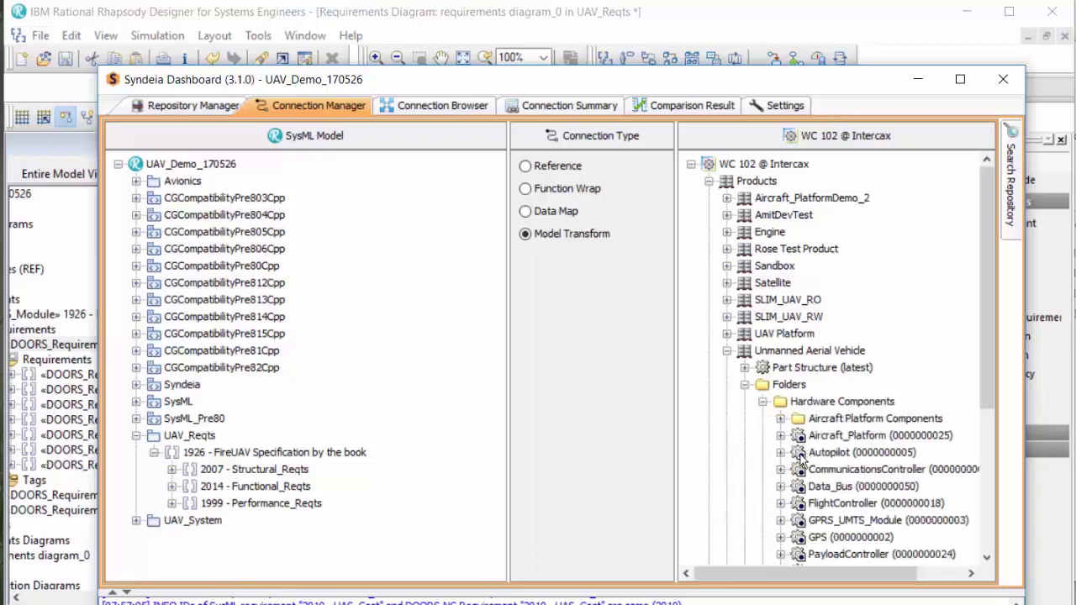
left_click(781, 435)
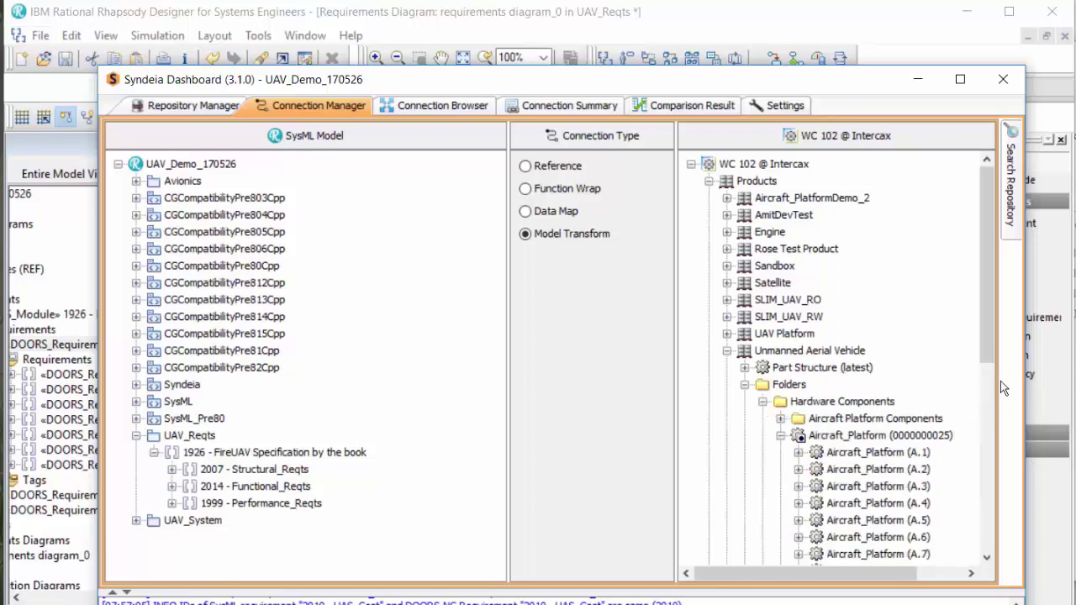
Step: Drag Aircraft_Platform (A.8) over to UAV_System in the SysML tree
left_click_drag(988, 338, 996, 457)
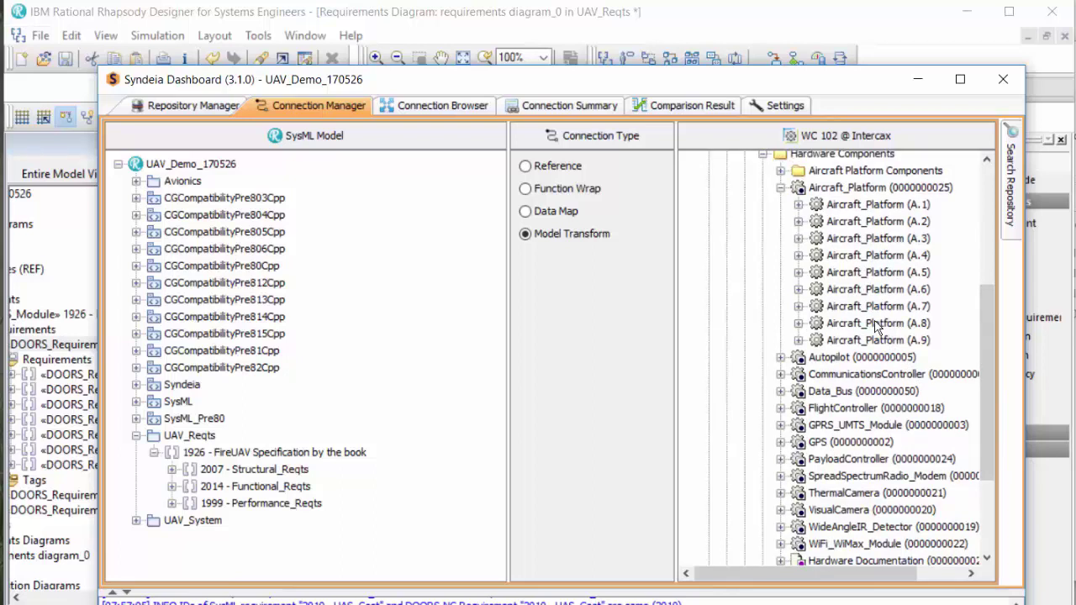
left_click(877, 324)
left_click_drag(866, 324, 208, 500)
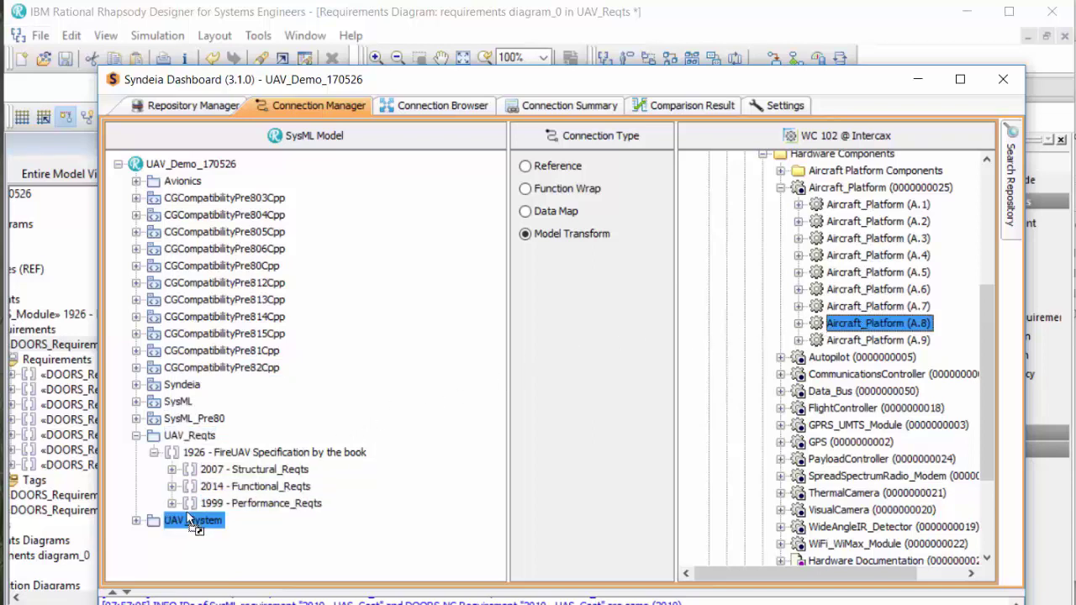
Step: Drop Aircraft_Platform (A.8) on UAV_System and generate its block structure including the phase attribute
left_click_drag(188, 515, 188, 517)
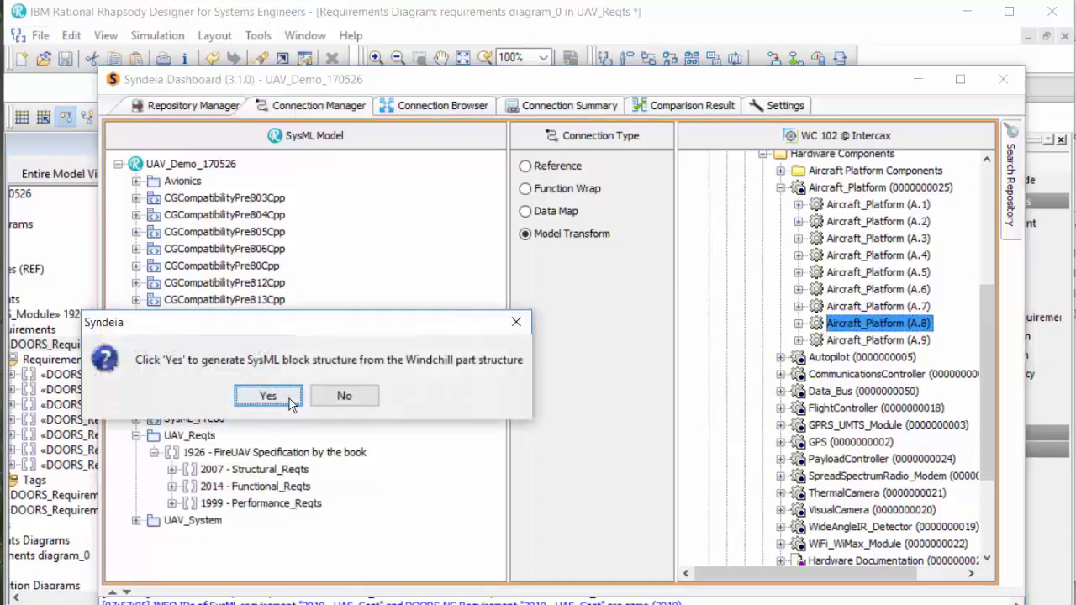
left_click(289, 399)
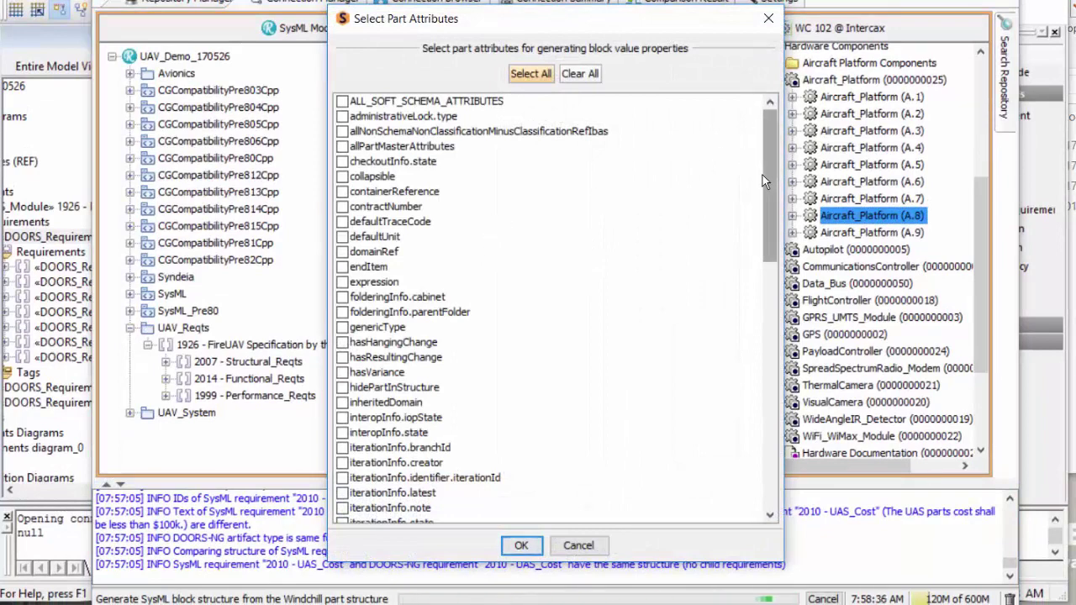
left_click_drag(765, 174, 703, 358)
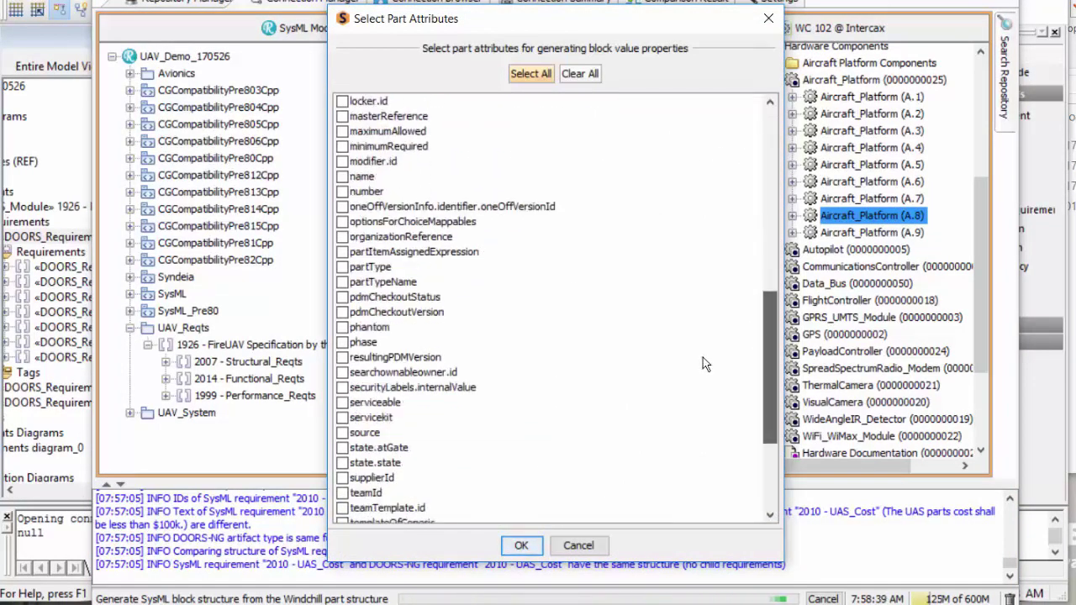
left_click(342, 343)
left_click(521, 546)
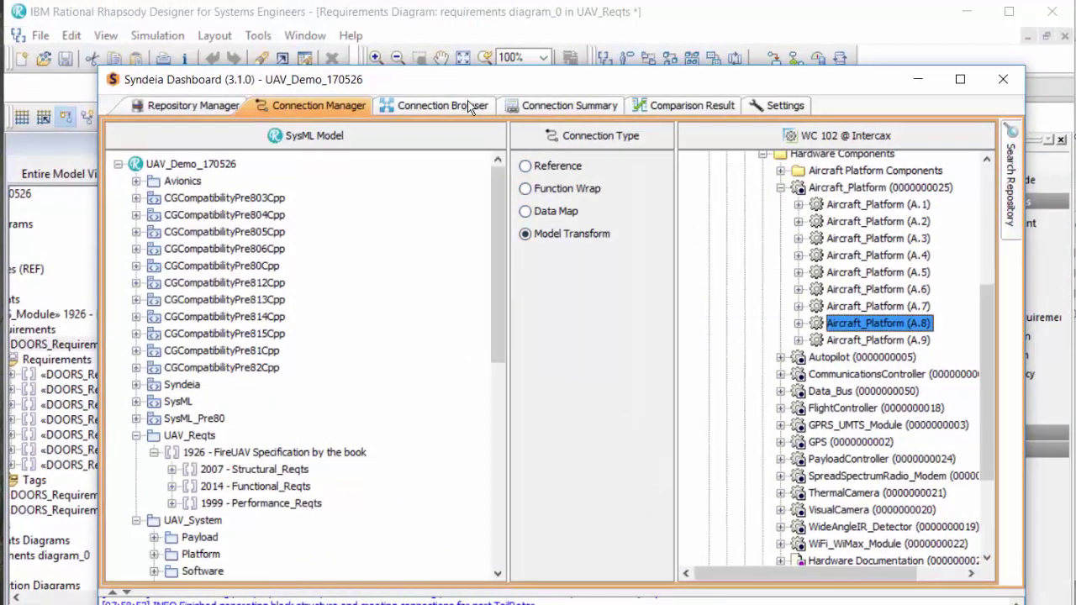
Step: Compare the Aircraft_Platform block with its Windchill part in the Connection Browser
left_click(443, 105)
right_click(258, 429)
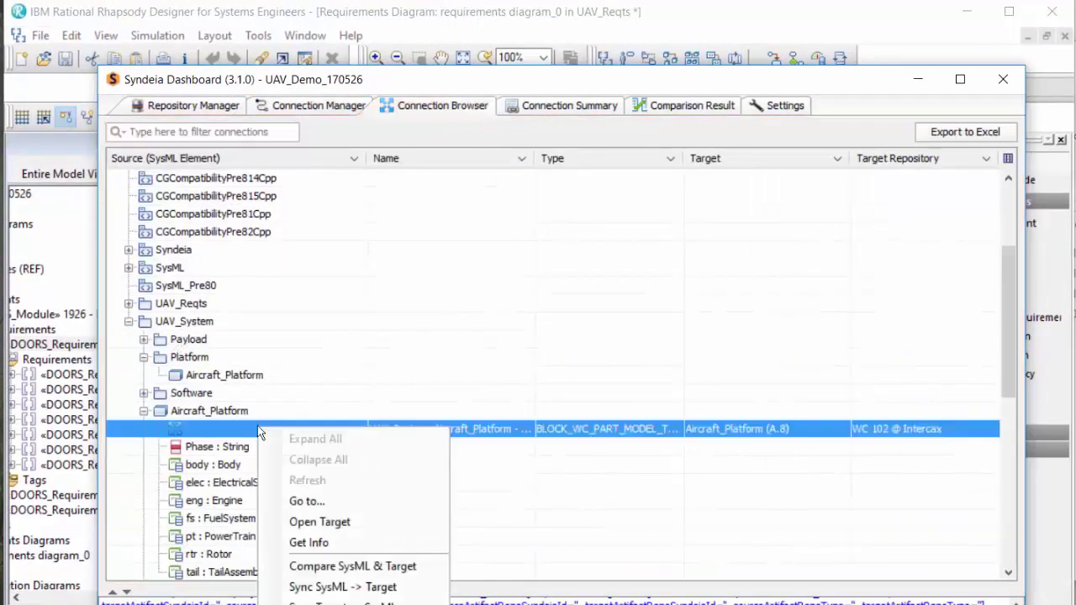
left_click(361, 566)
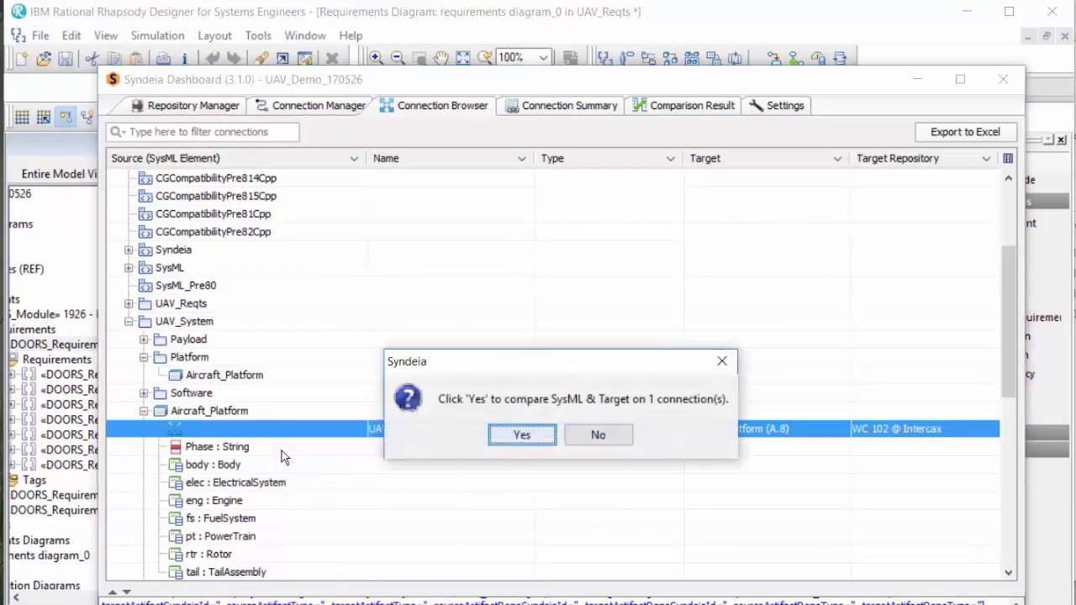
left_click(523, 436)
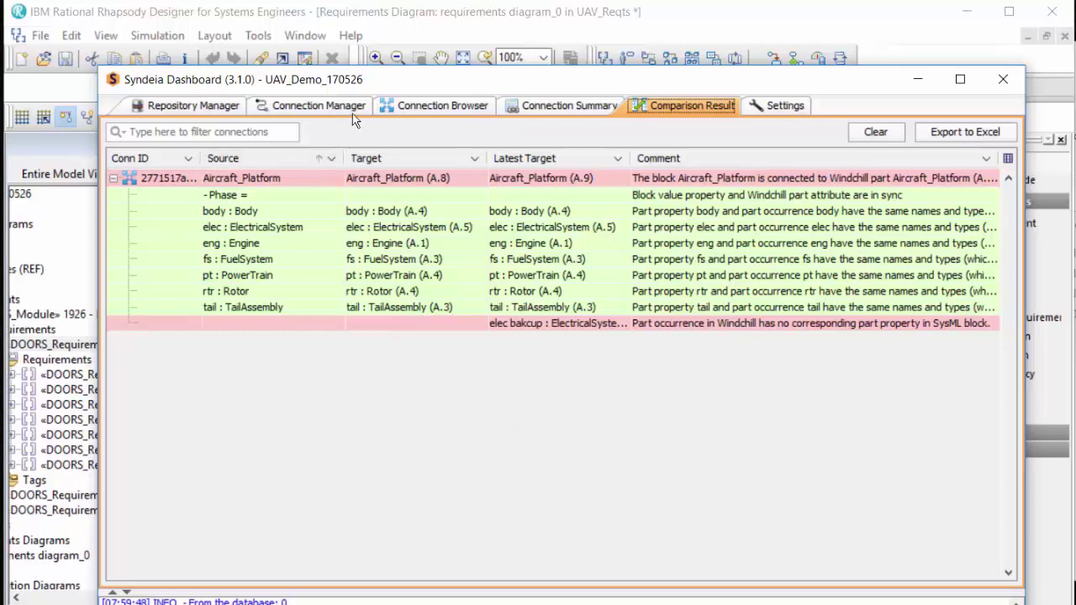
Step: Sync Windchill version A.9 into the Aircraft_Platform block, adding the elec bakcup part
left_click(428, 106)
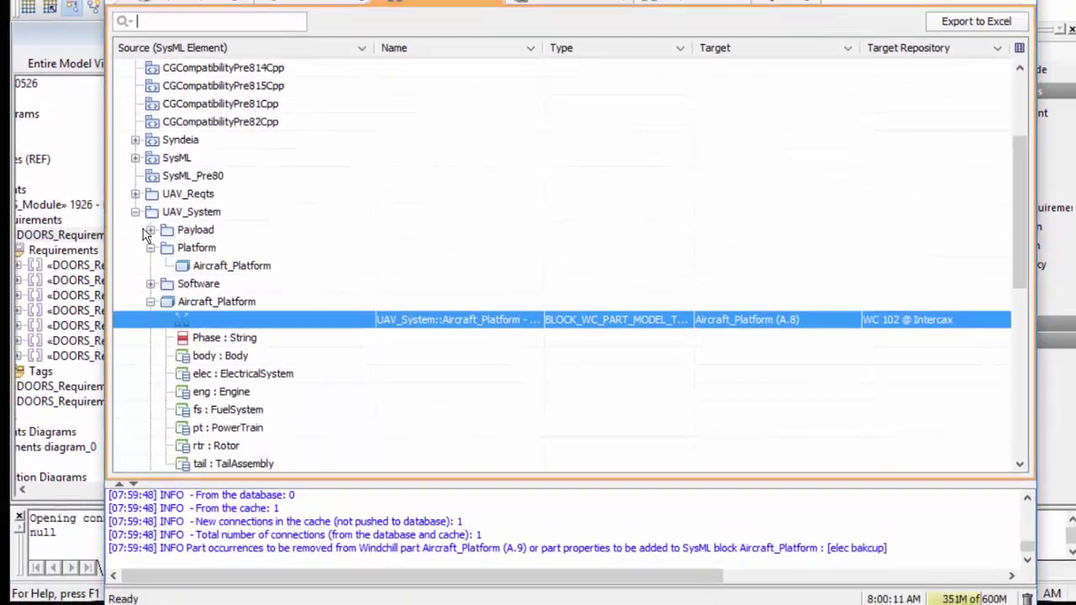
right_click(212, 430)
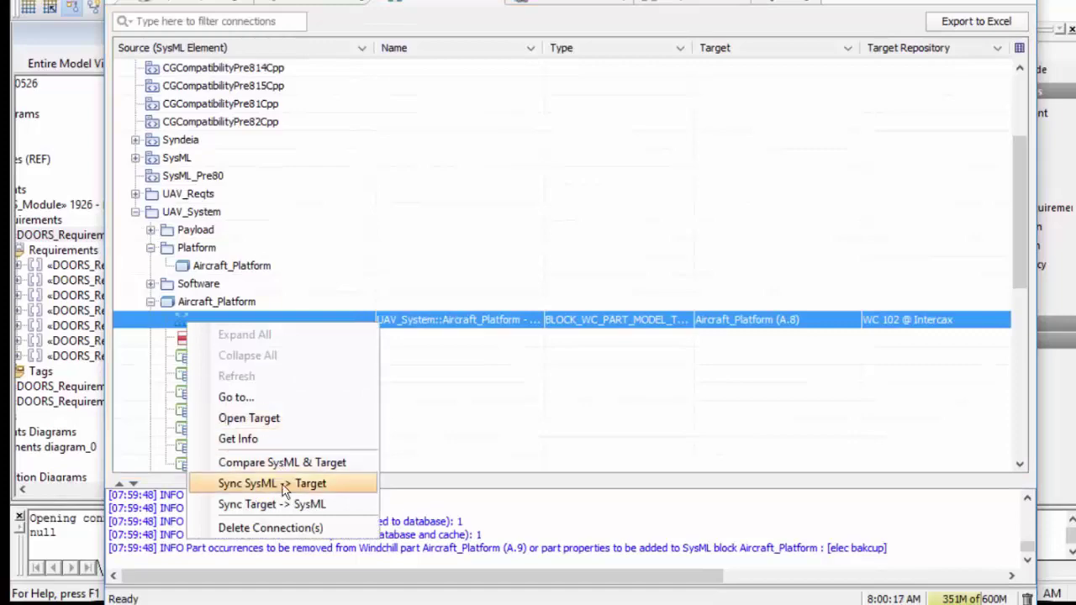
left_click(285, 509)
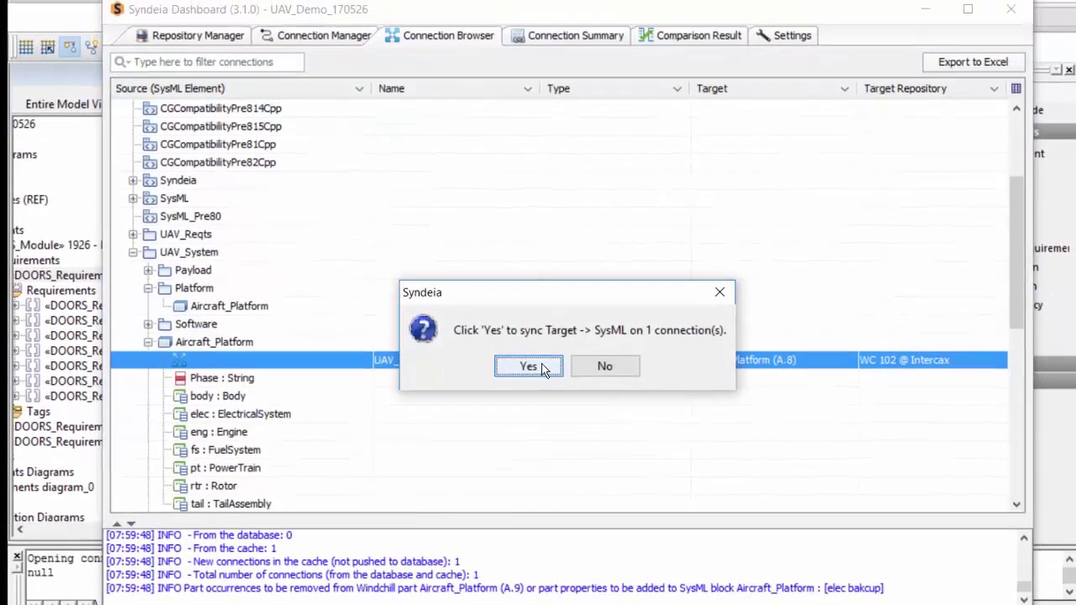
left_click(538, 328)
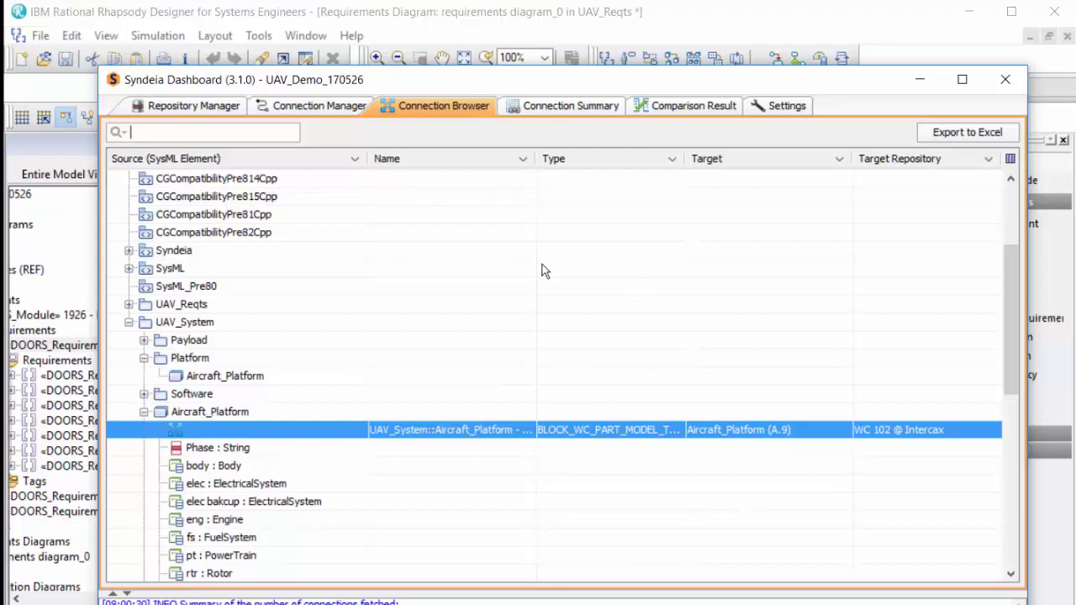
Step: Minimize the dashboard, list Flight_SW's connected artifacts, and select JIRA issue UAV-45
left_click(920, 79)
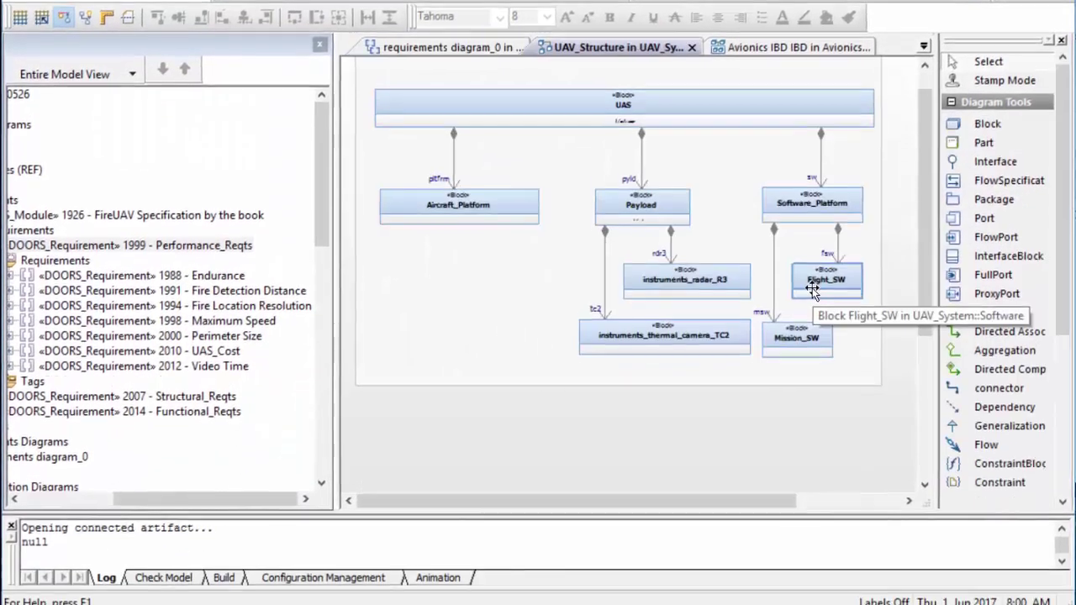
right_click(813, 290)
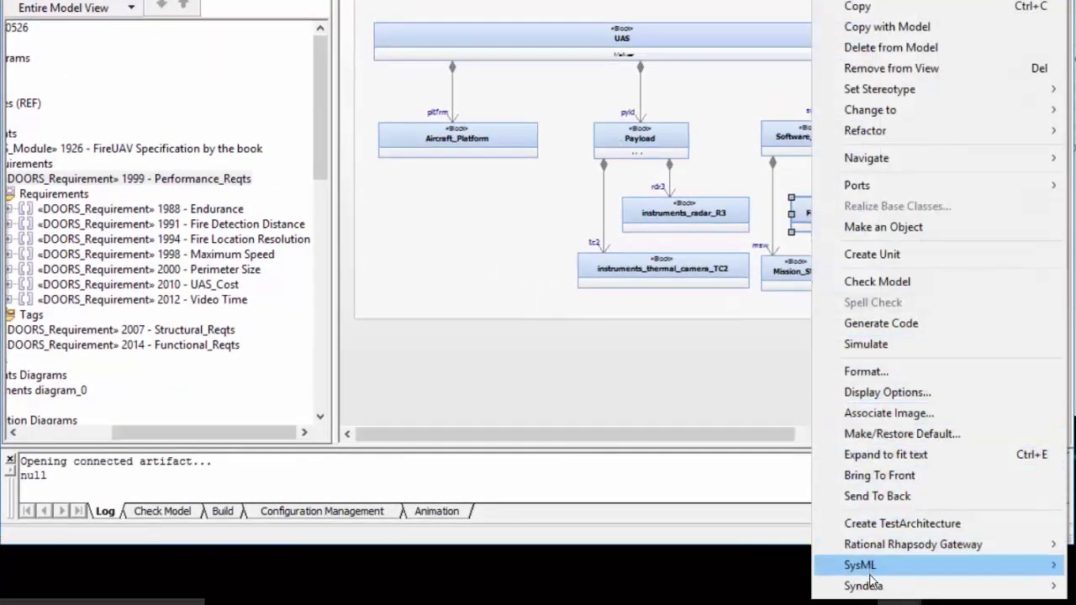
mouse_move(872, 589)
left_click(683, 486)
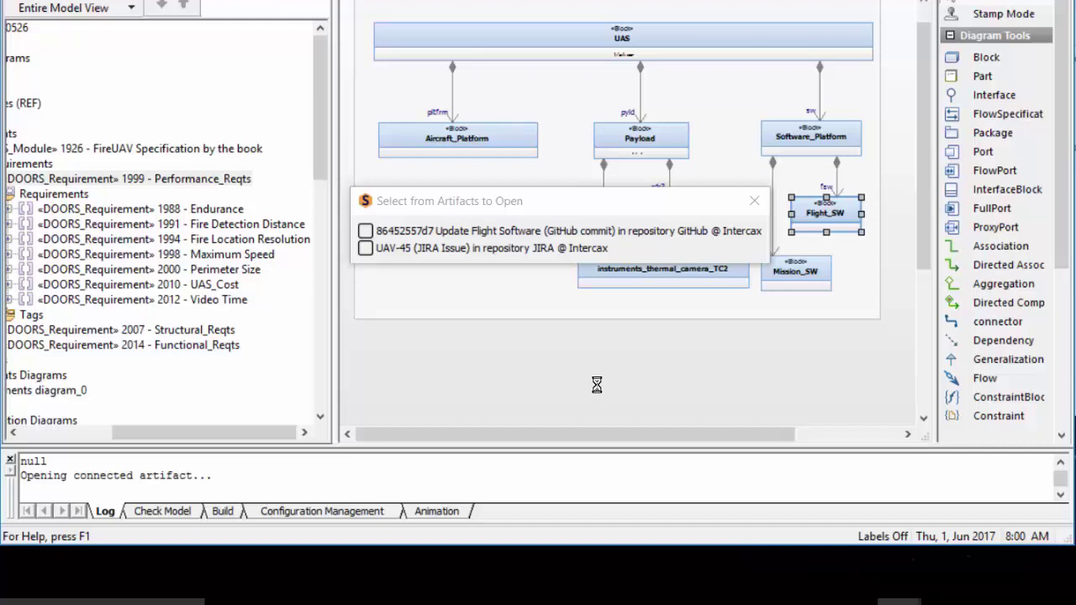
left_click(404, 253)
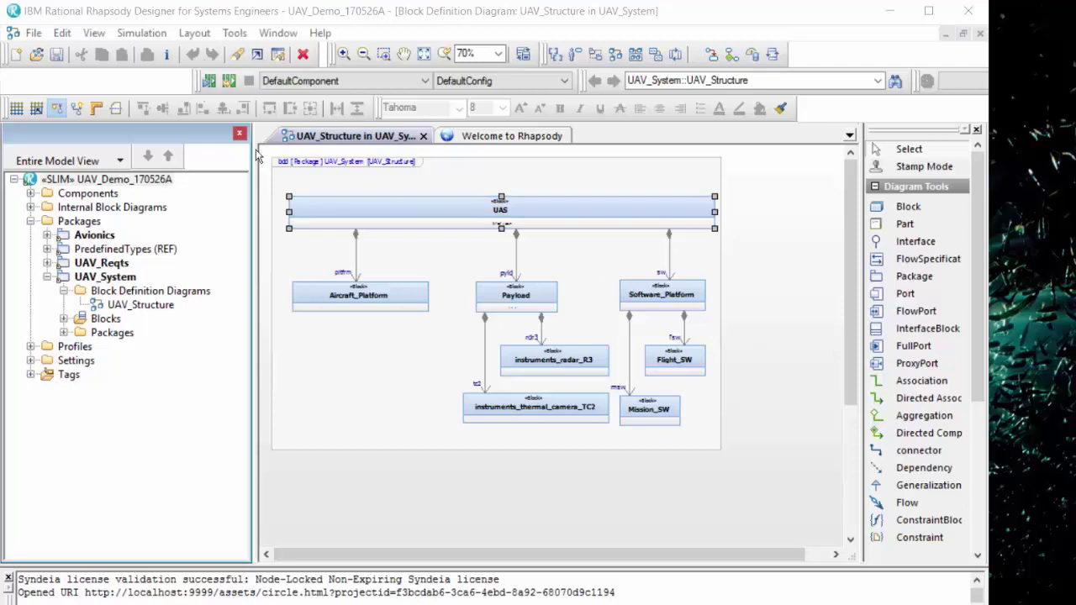
Step: Graph all UAV_Demo_170526A connections via Syndeia > Visualize > View All Connections
right_click(82, 179)
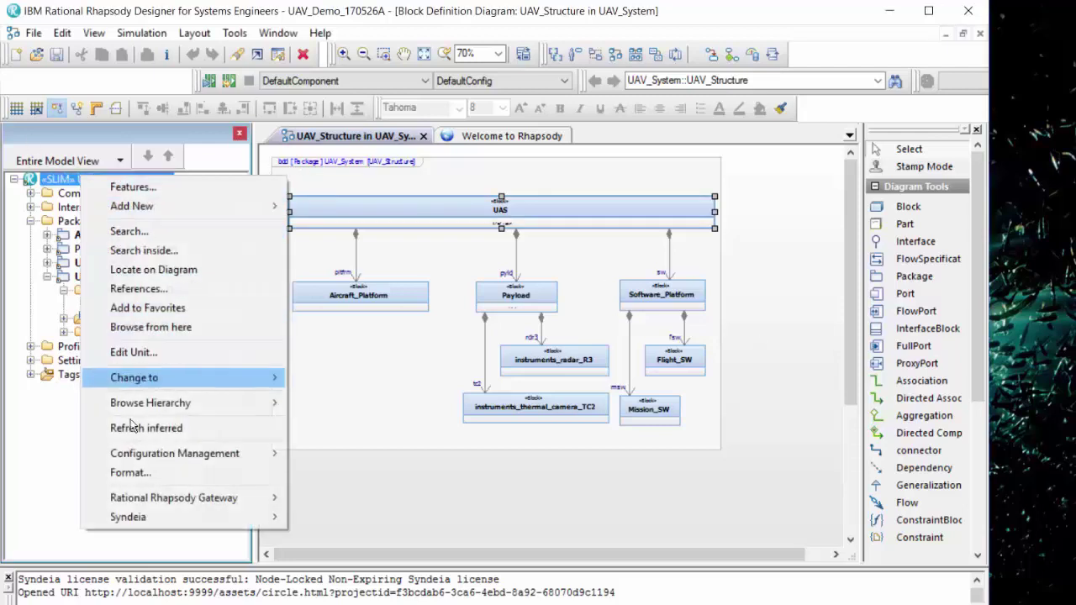
mouse_move(179, 516)
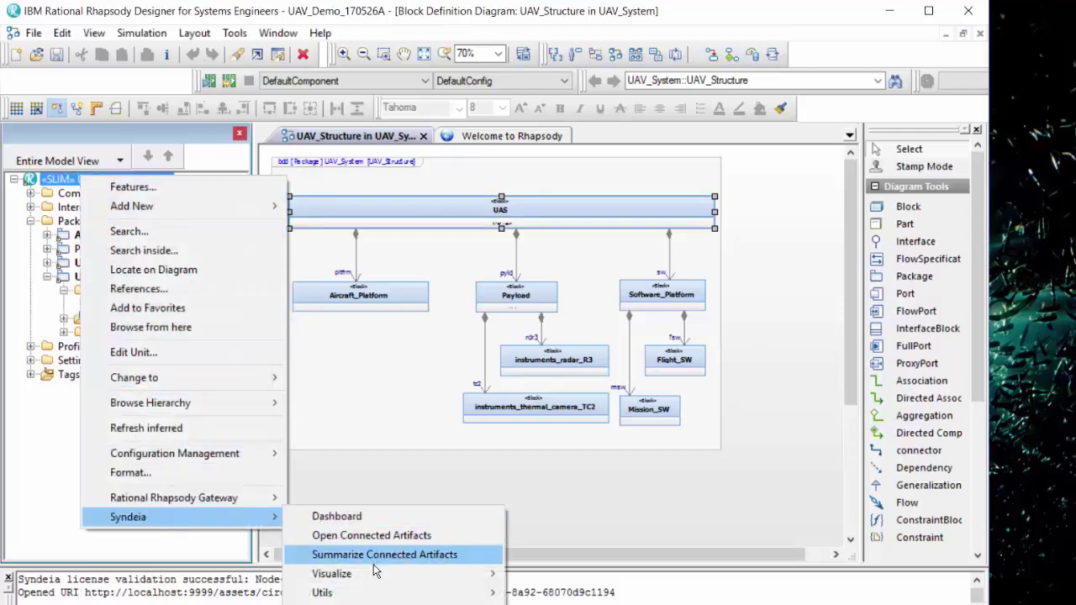
mouse_move(444, 574)
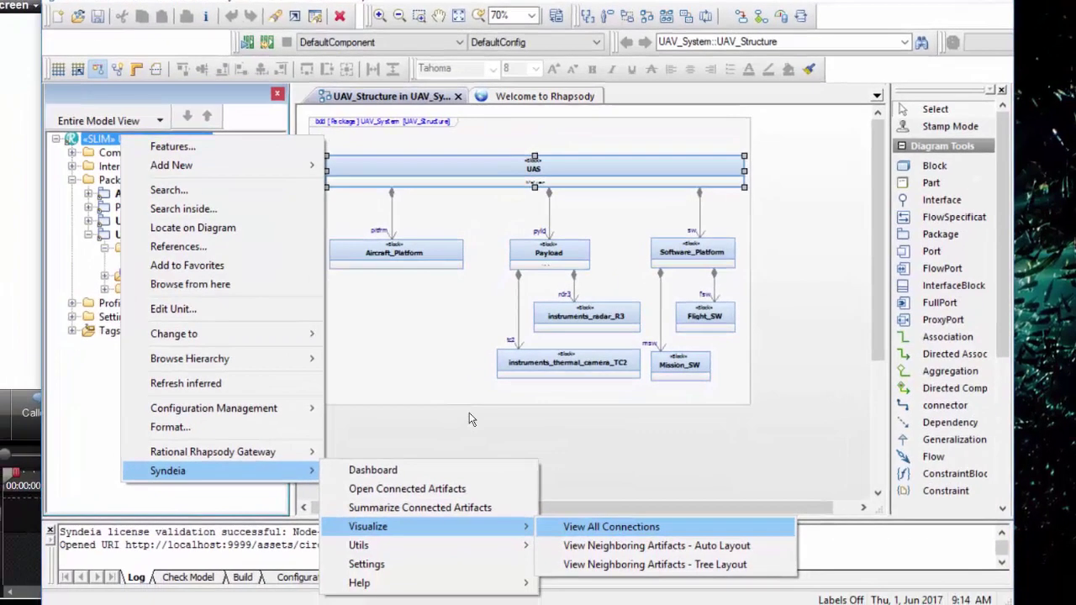
left_click(583, 574)
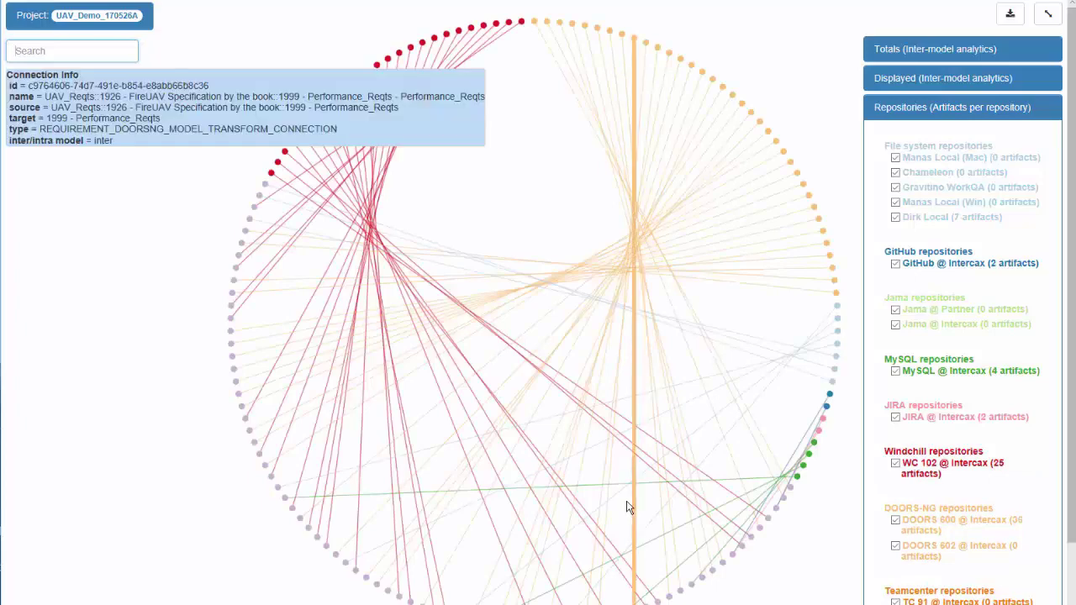
Step: Inspect the Windchill, DOORS NG, Simulink, GitHub and JIRA artifacts in the circle graph, then return to Rhapsody's requirements diagram_0
mouse_move(237, 259)
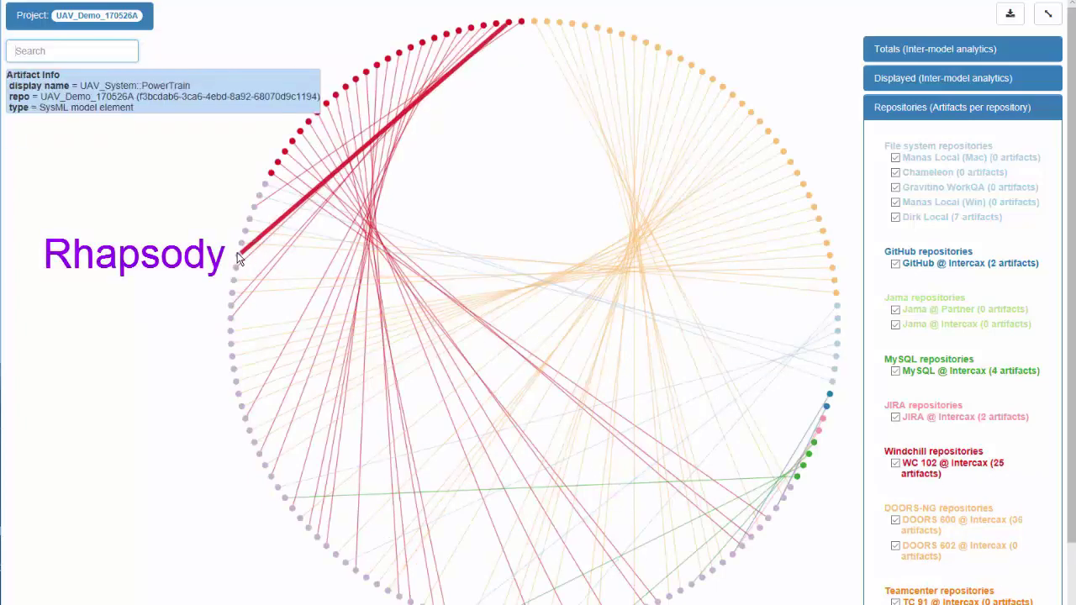
left_click(290, 156)
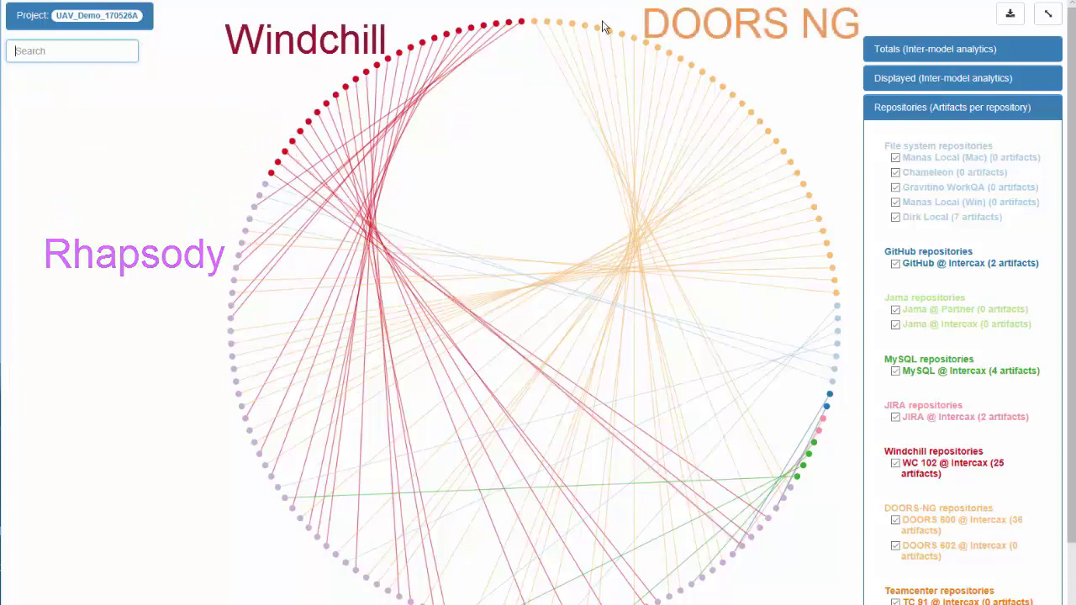
mouse_move(599, 30)
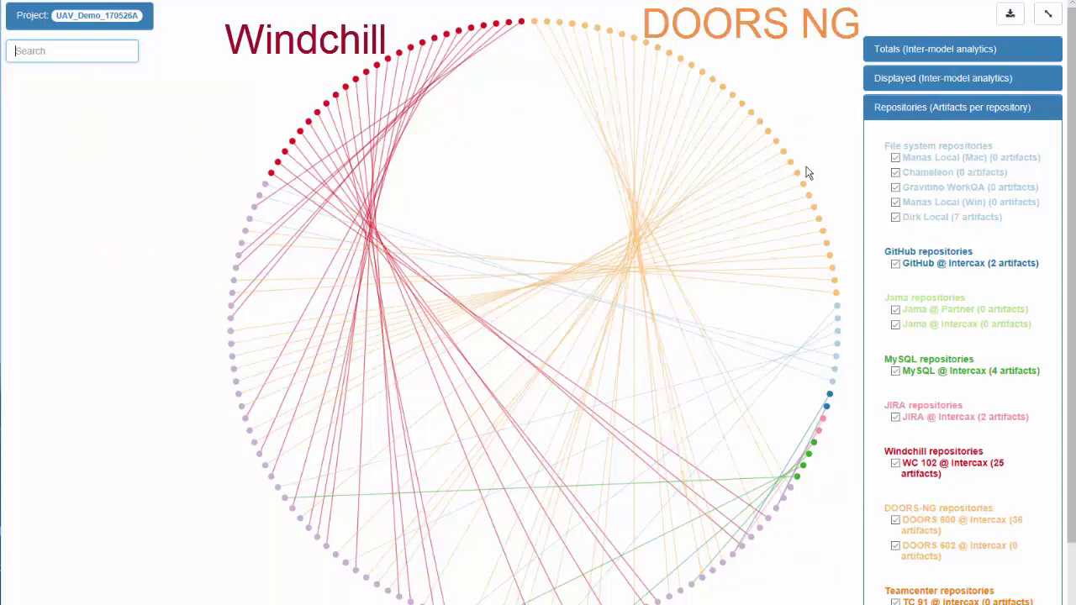
mouse_move(832, 311)
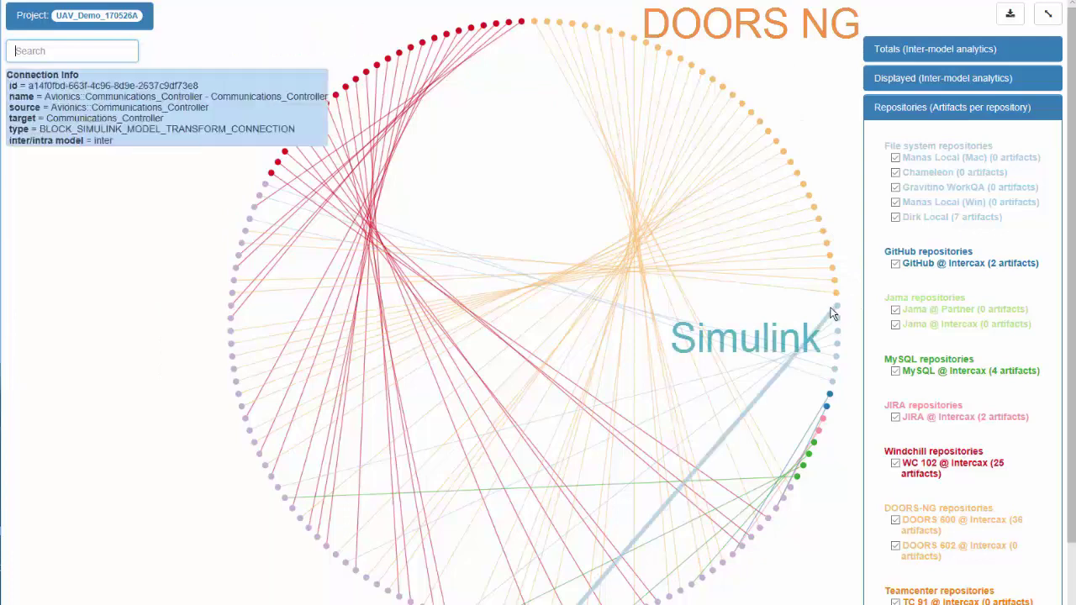
mouse_move(830, 404)
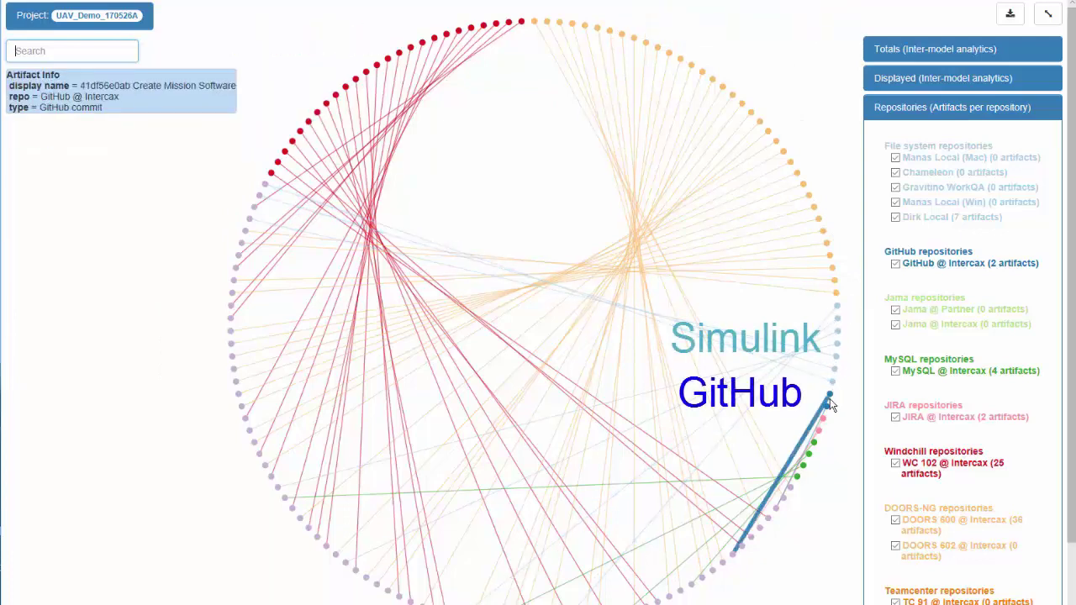
mouse_move(822, 423)
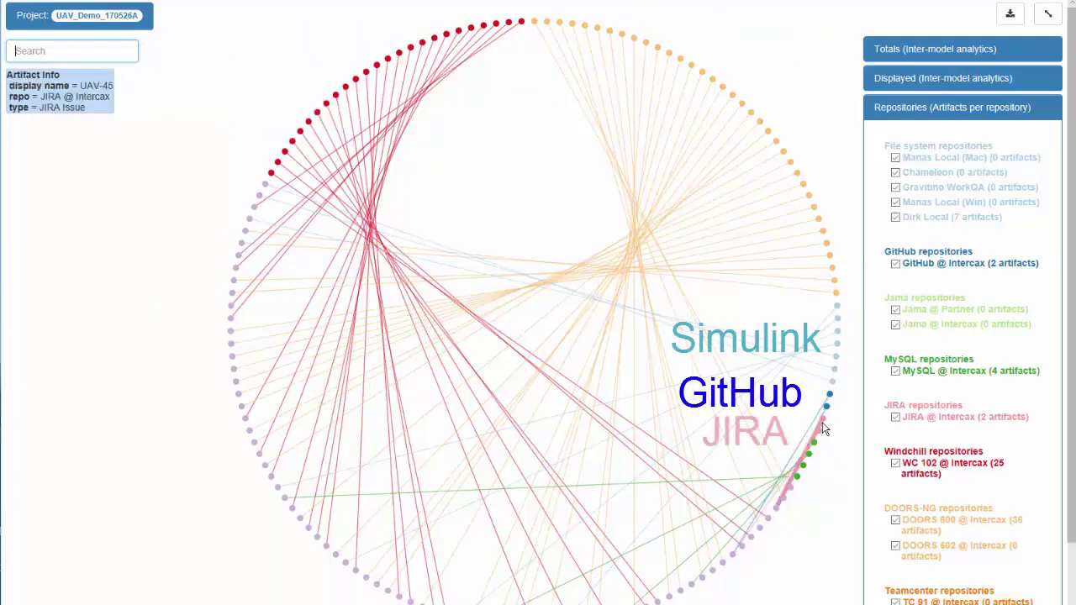
mouse_move(810, 461)
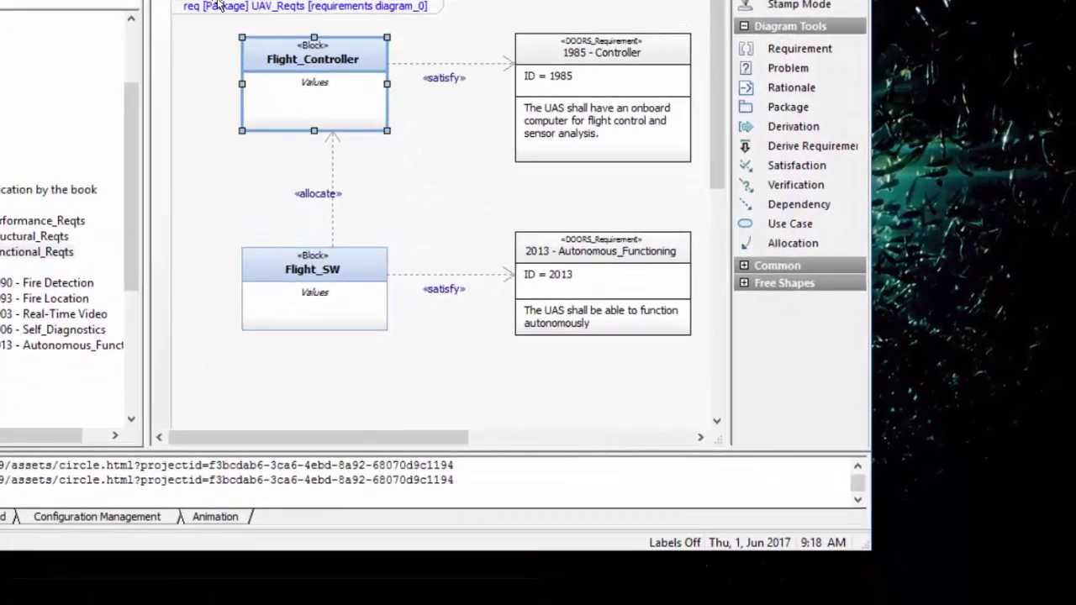
Step: Auto-layout a neighbour graph of Flight_Controller showing its Simulink model, Flight_SW and requirement 1985
right_click(465, 217)
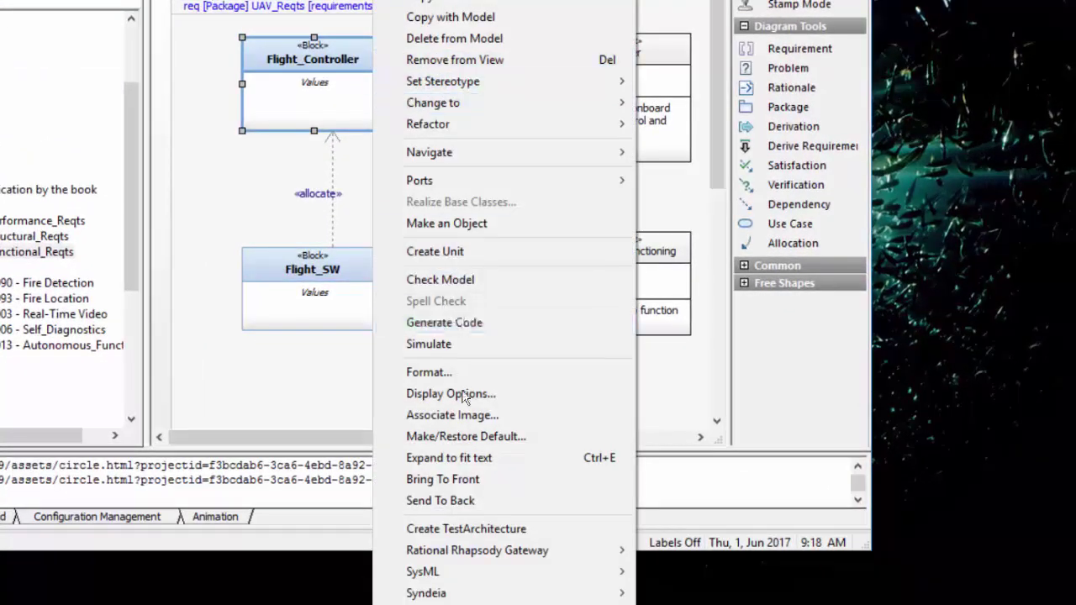
mouse_move(496, 595)
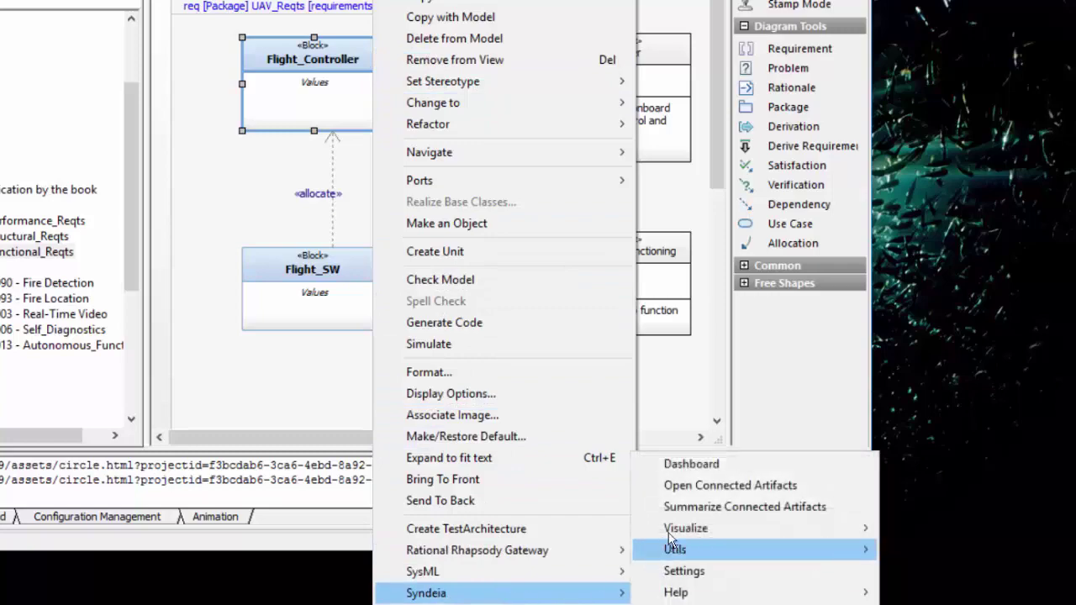
mouse_move(704, 534)
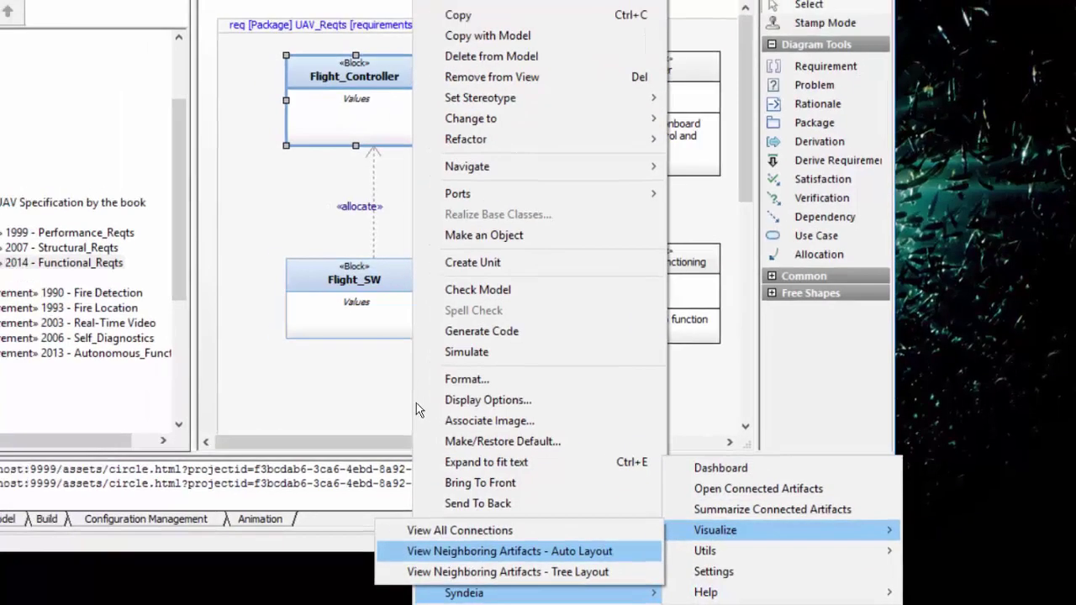
left_click(471, 551)
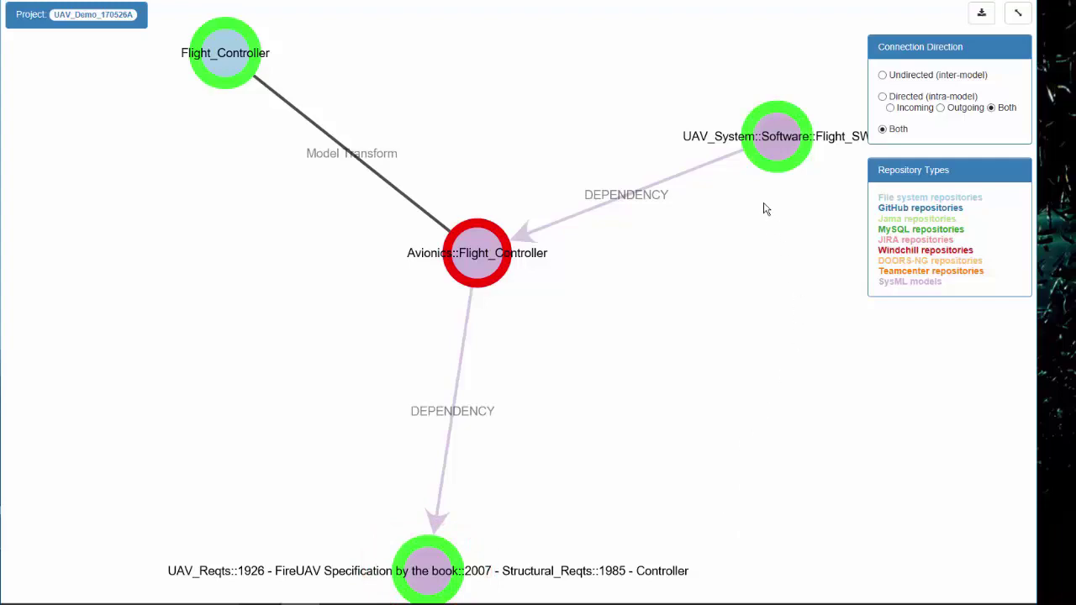
Step: Expand the Flight_SW, 1985 Controller and Simulink Flight_Controller nodes to reveal UAV-45, the commit and requirement 2013
left_click(778, 156)
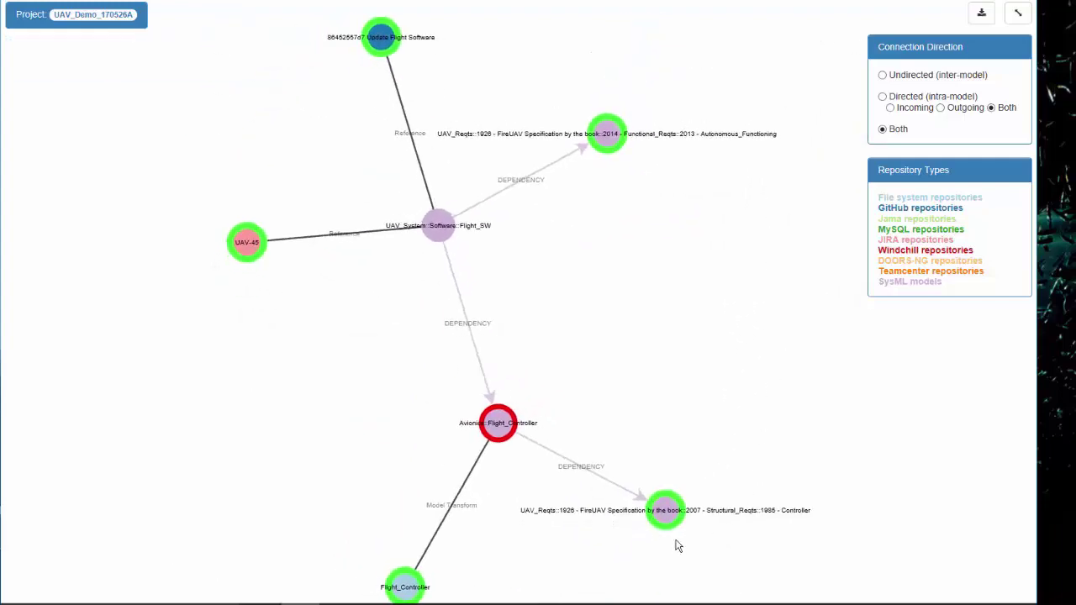
left_click(665, 513)
mouse_move(310, 408)
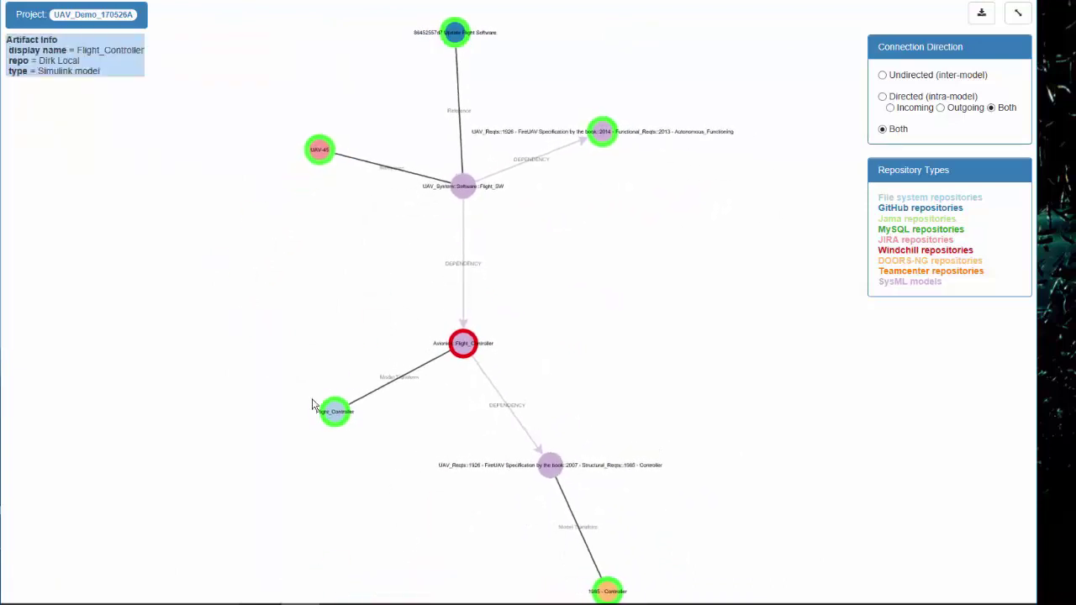
left_click(338, 430)
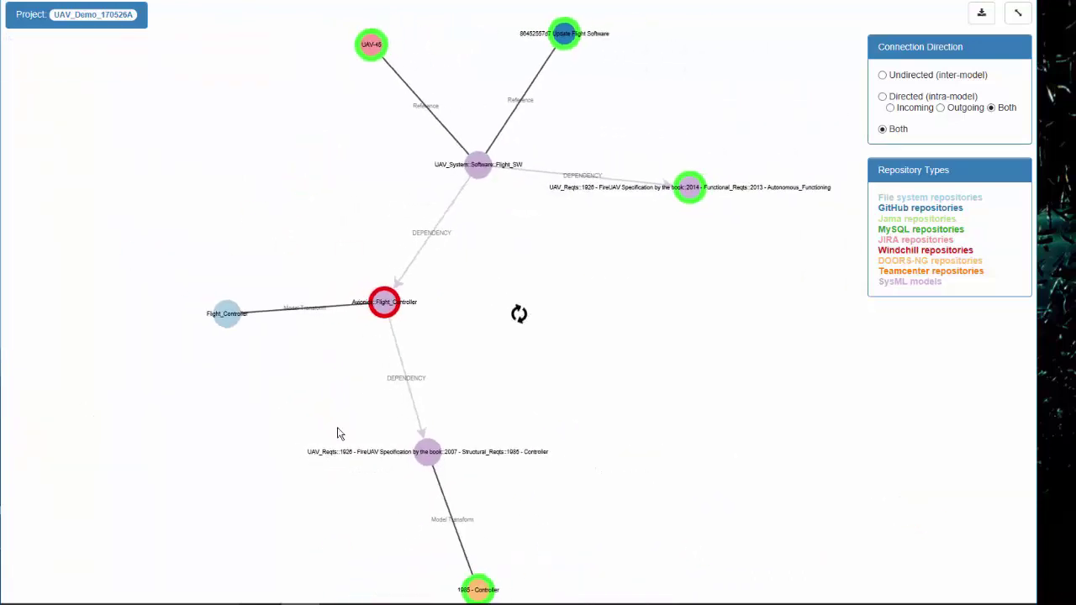